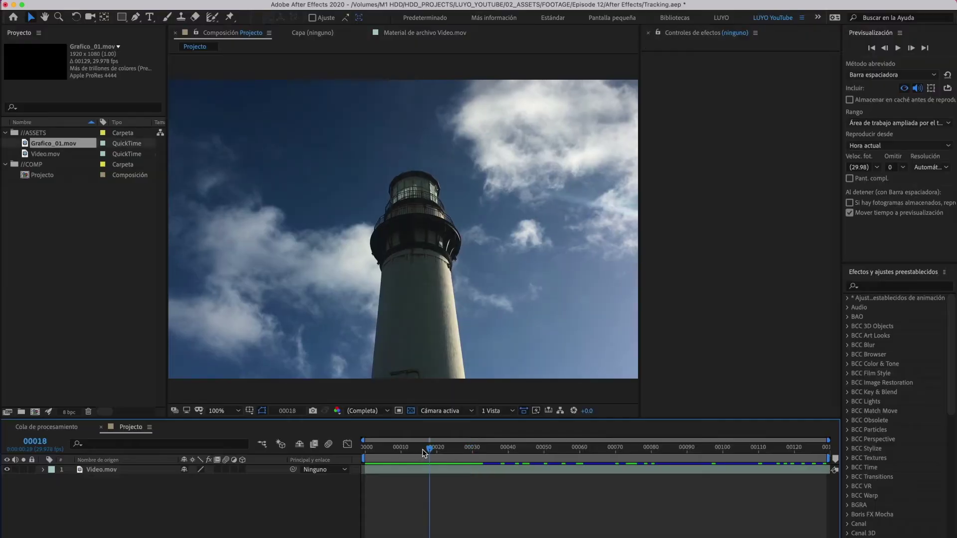
Rewind to frame 0, open Video.mov in its Layer panel and select the Roto Brush tool
drag(422, 449, 362, 451)
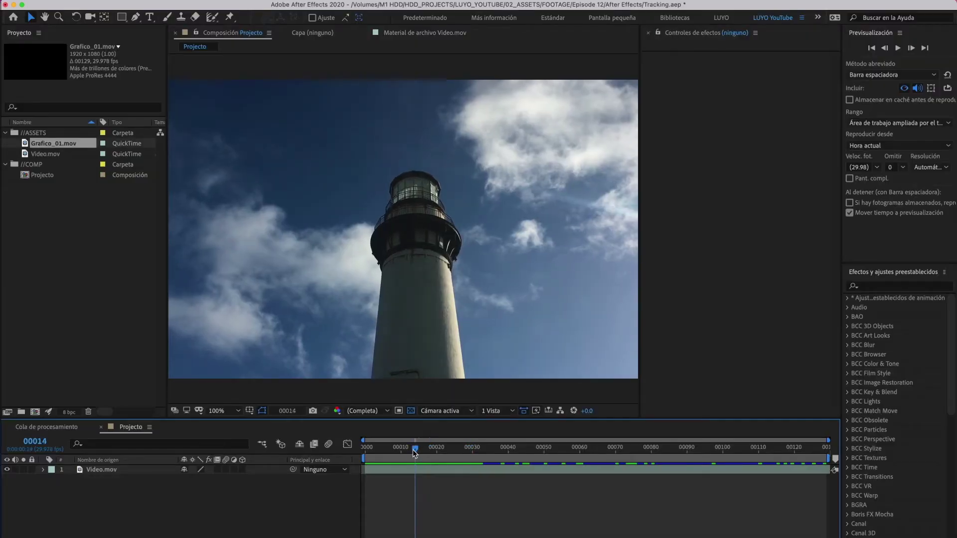
double_click(389, 471)
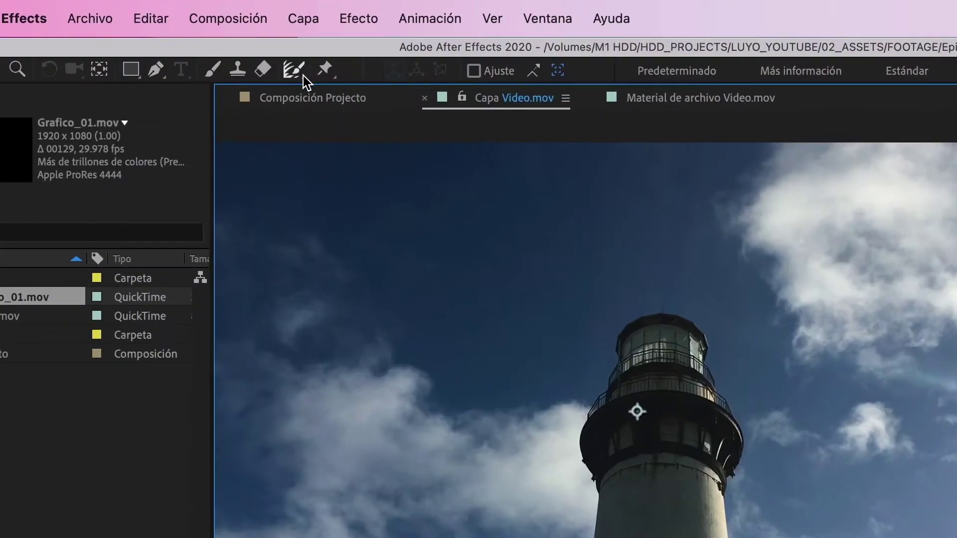
click(217, 20)
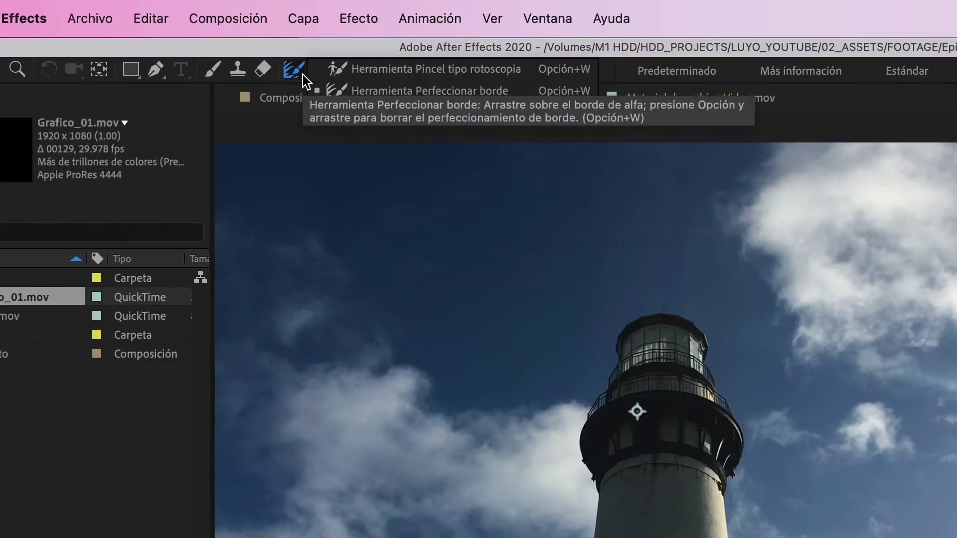
click(366, 73)
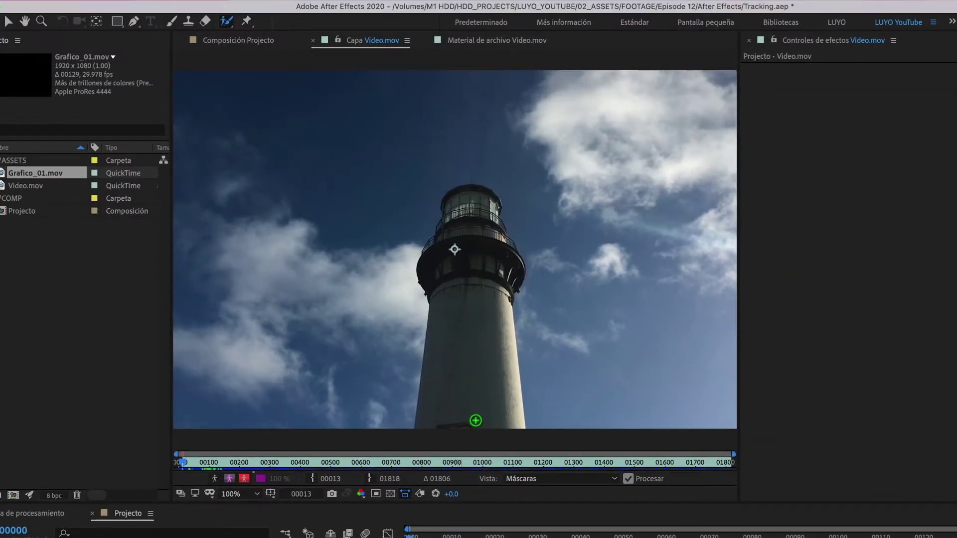
Paint Roto Brush strokes over the lighthouse tower, gallery and gallery railings
drag(475, 423, 477, 380)
drag(468, 292, 467, 252)
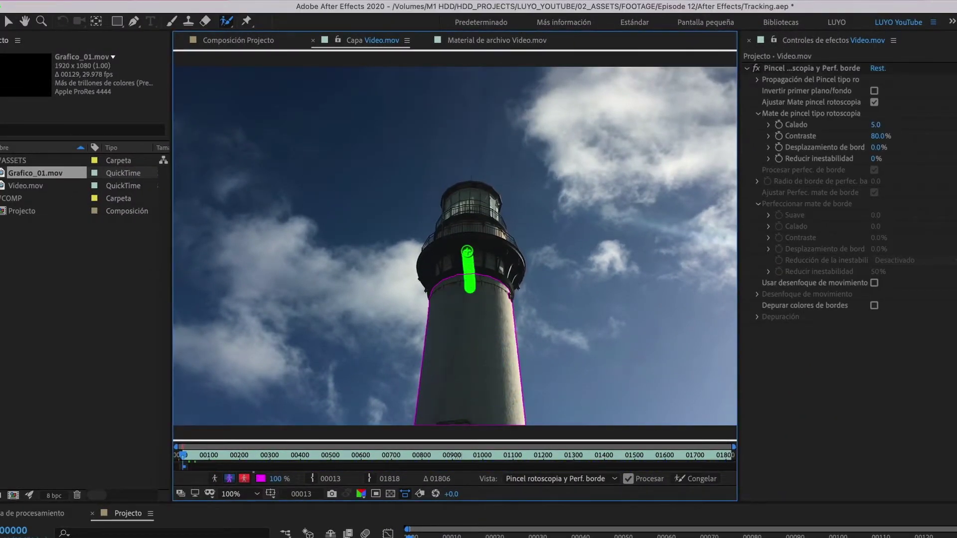
key(period)
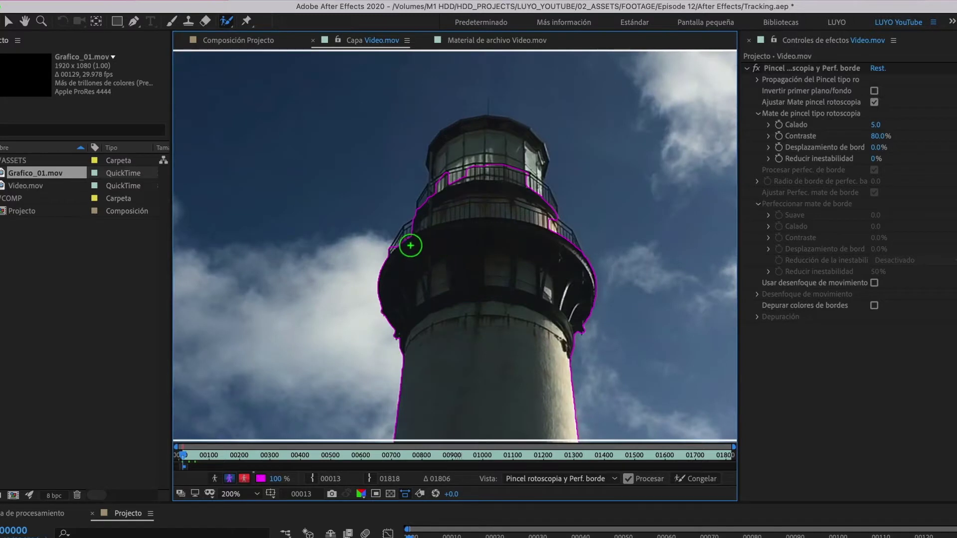
drag(410, 245, 406, 246)
click(557, 244)
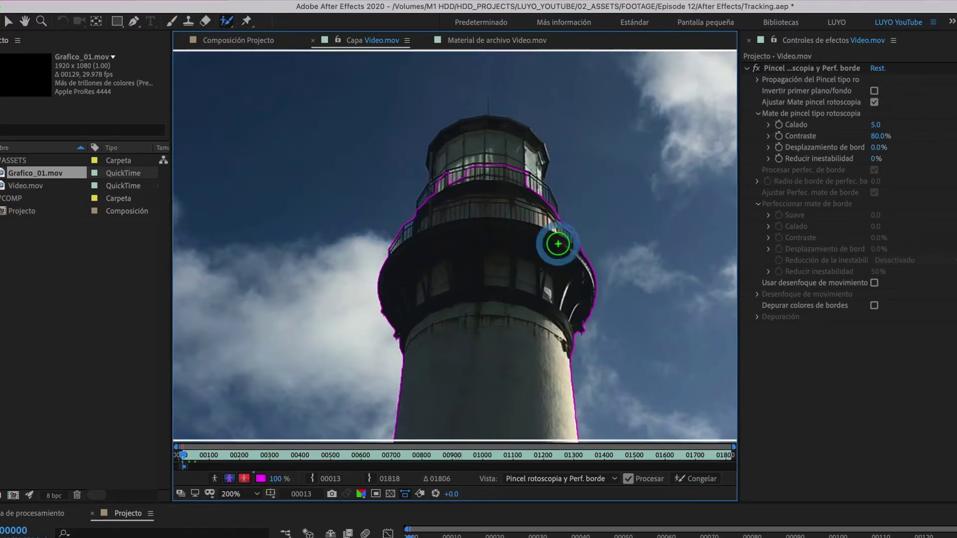
click(539, 207)
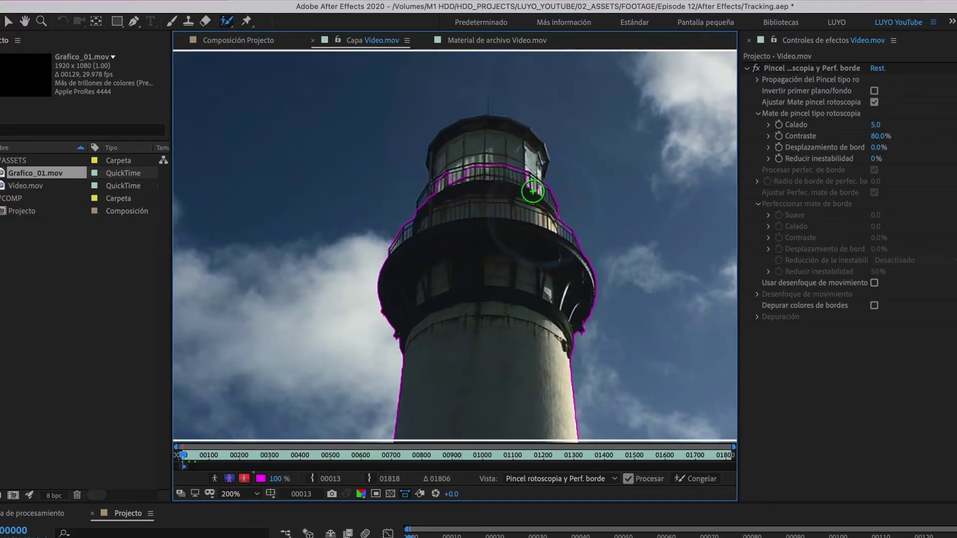
Add the lantern windows and the gallery railing edge to the selection, zooming in closer
mouse_move(516, 172)
mouse_down()
mouse_move(525, 156)
mouse_move(439, 195)
mouse_up()
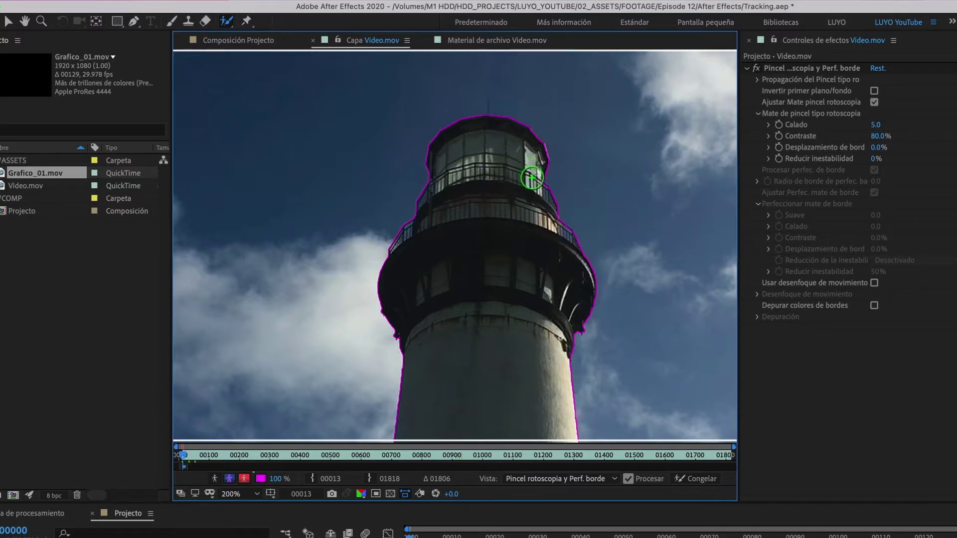
key(period)
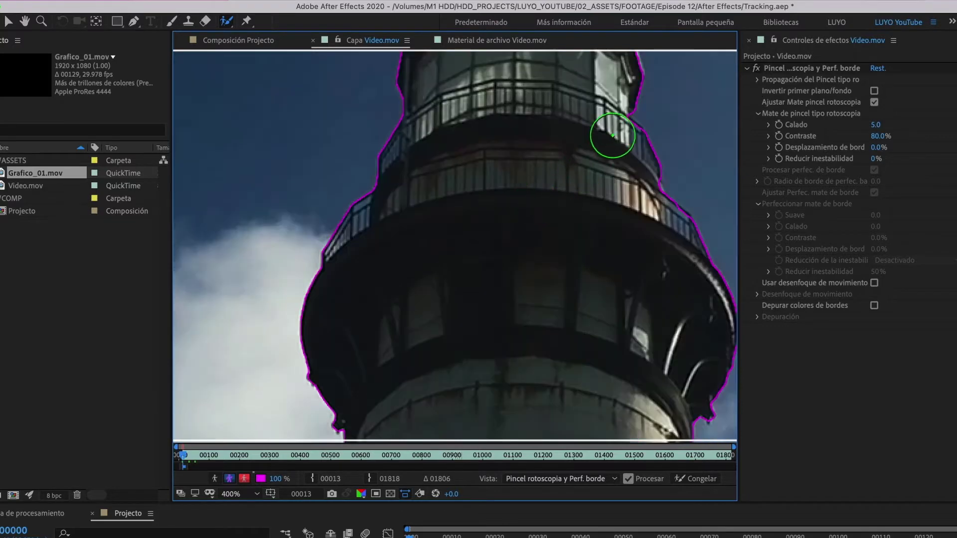
click(613, 135)
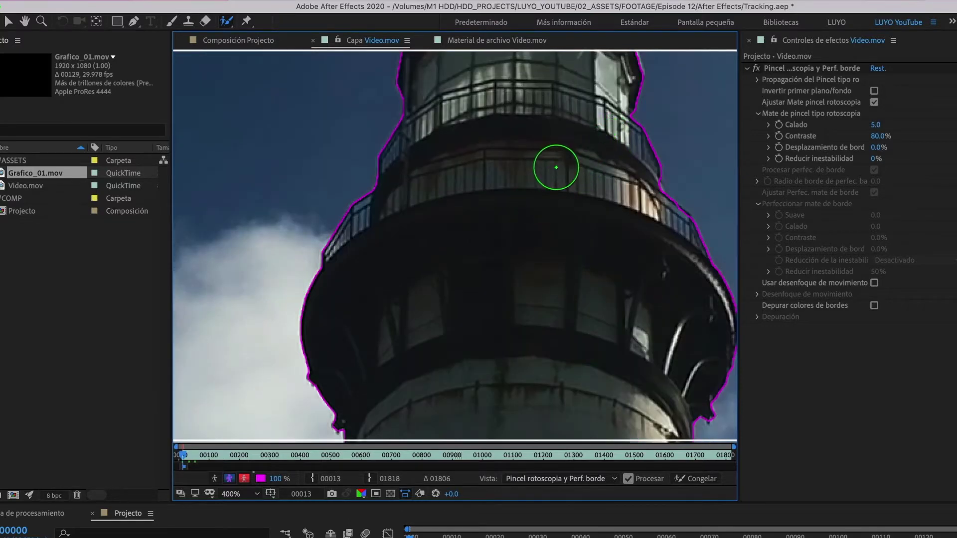
drag(555, 167, 517, 274)
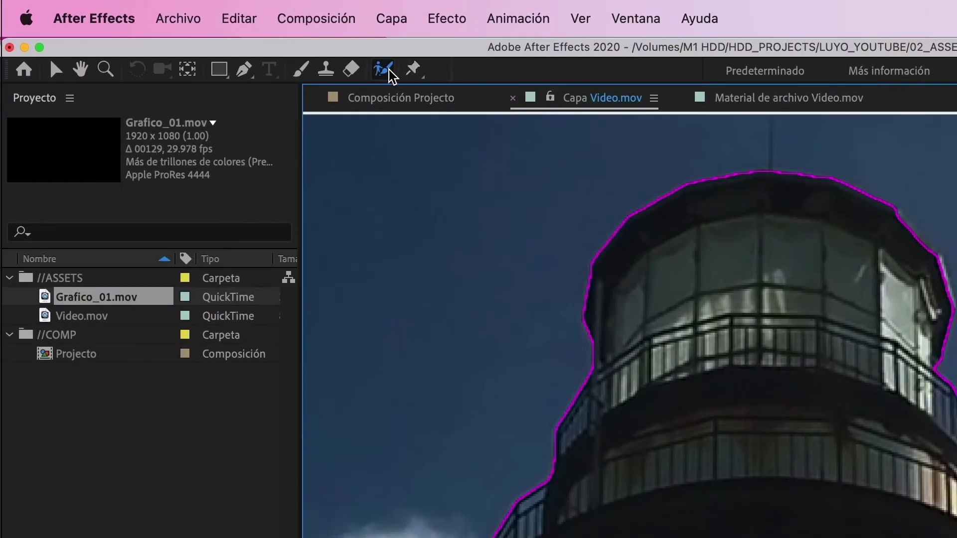
Choose the Refine Edge Tool from the Roto Brush flyout in the toolbar
drag(391, 76, 426, 98)
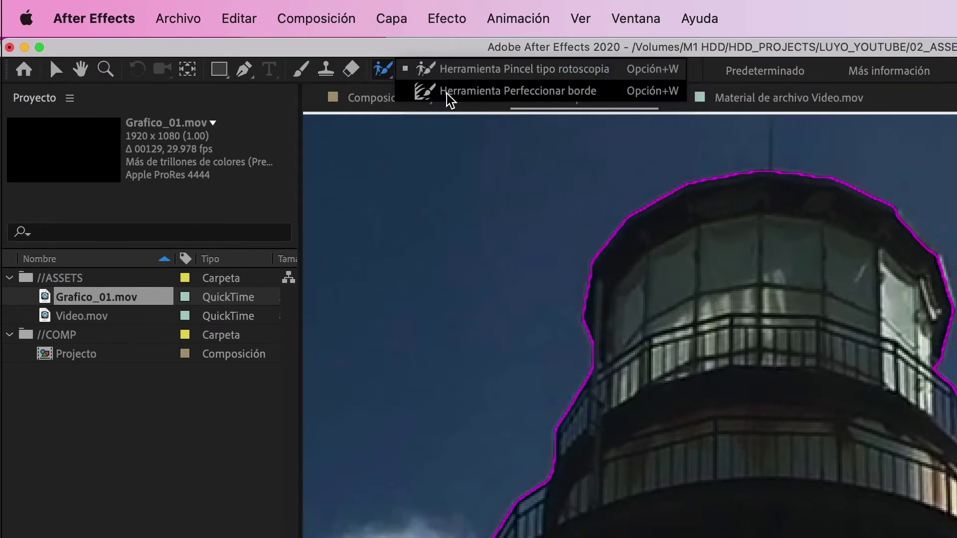
click(448, 95)
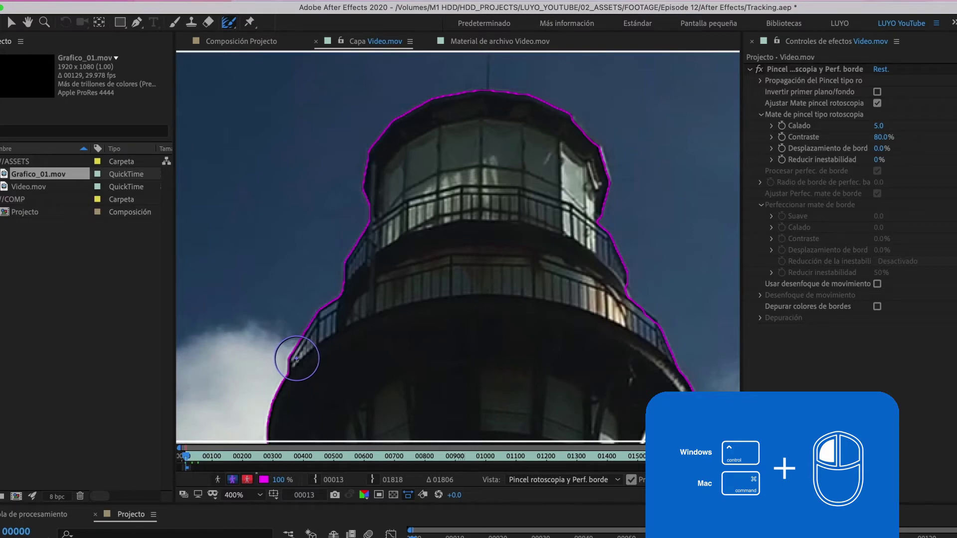
Shrink the Refine Edge brush and refine the left and right gallery railing edges, then check the whole frame
drag(298, 358, 294, 358)
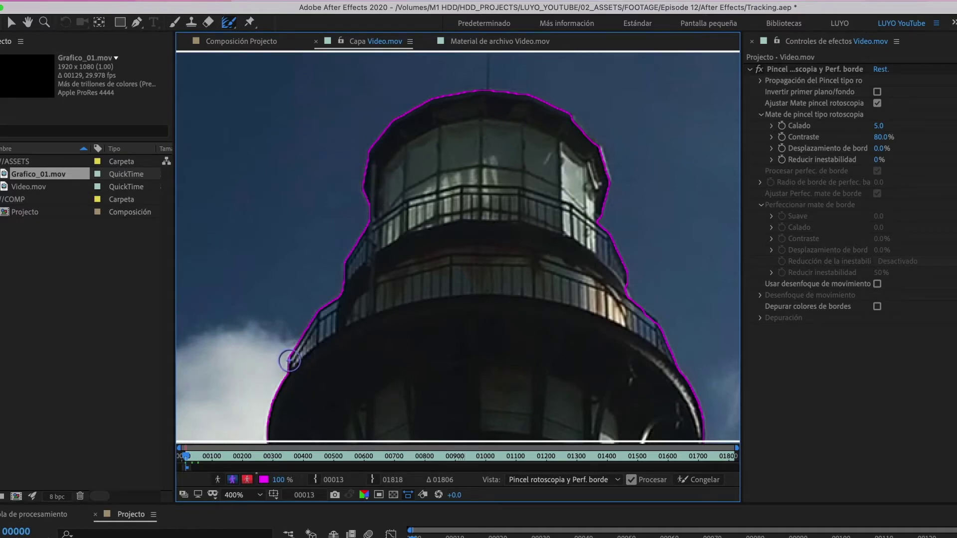
mouse_move(294, 362)
mouse_down()
mouse_move(318, 325)
mouse_move(315, 339)
mouse_move(363, 232)
mouse_move(289, 362)
mouse_up()
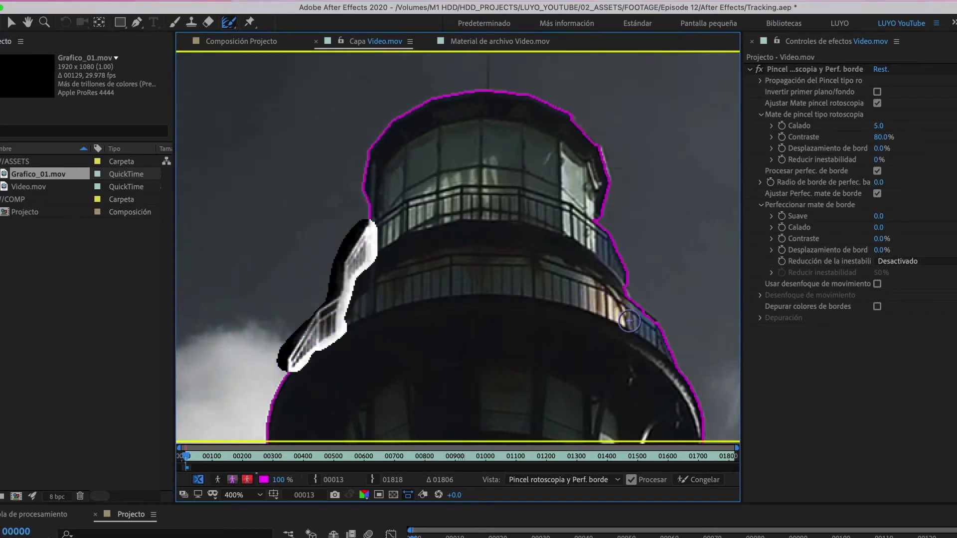
mouse_move(672, 360)
mouse_down()
mouse_move(630, 310)
mouse_move(591, 215)
mouse_move(648, 321)
mouse_up()
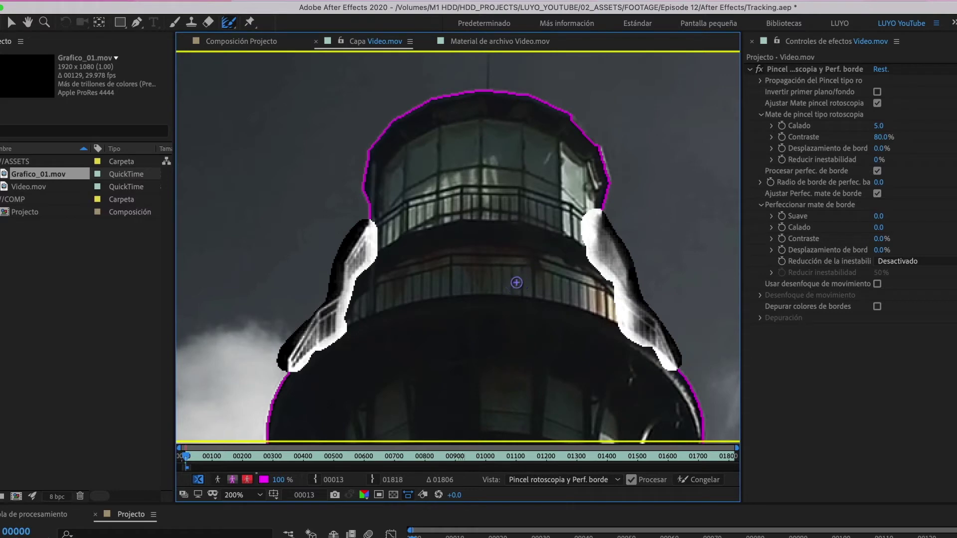
key(comma)
key(comma)
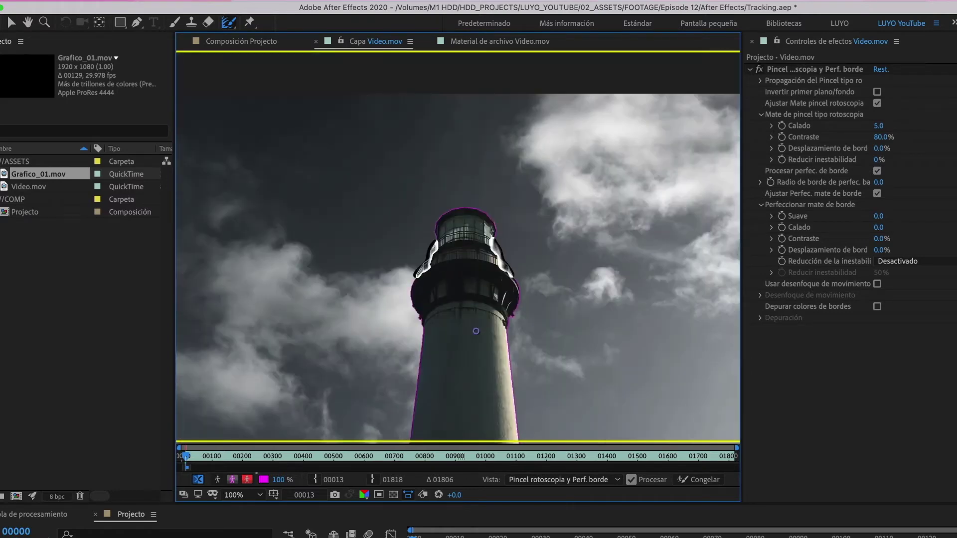
key(comma)
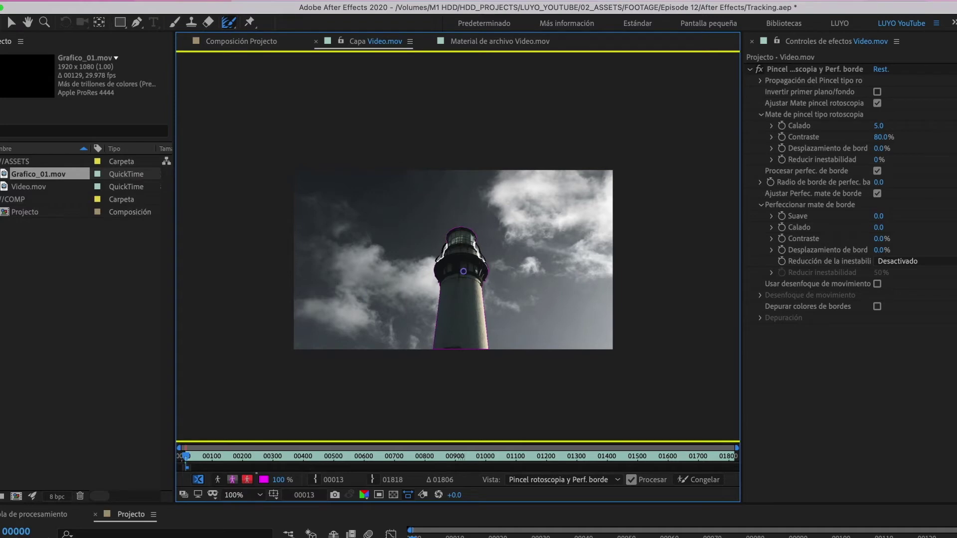
key(period)
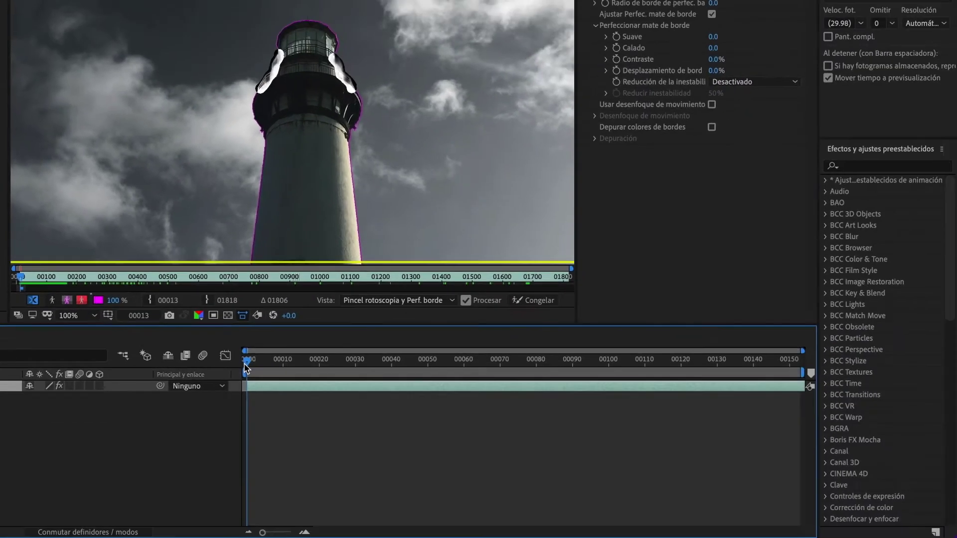
Split Video.mov at frame 00152 with Ctrl+Shift+D and delete the later piece
drag(249, 360, 797, 360)
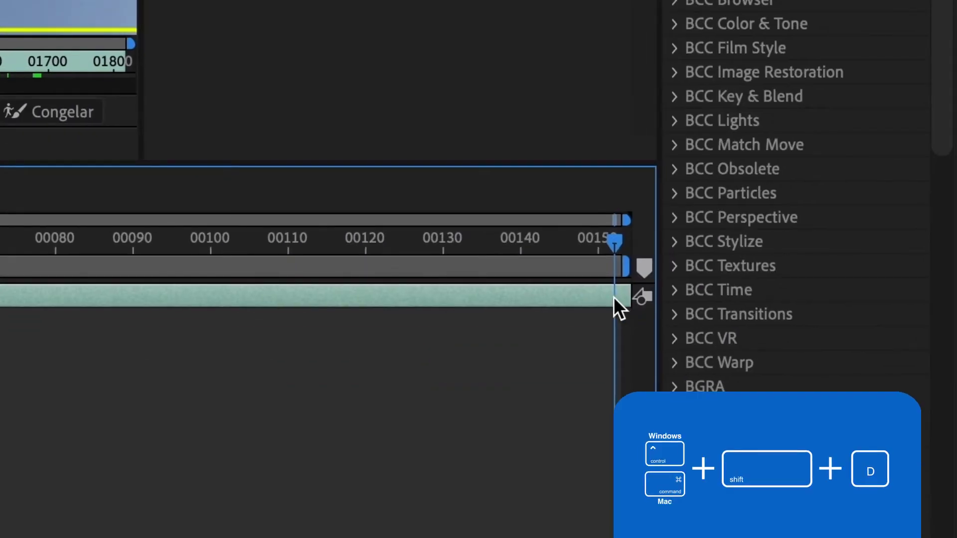
click(614, 297)
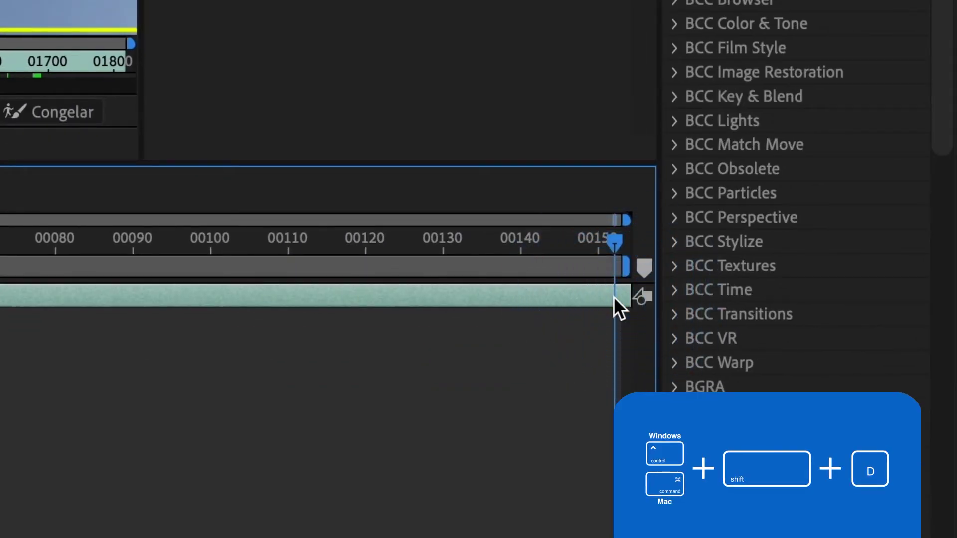
key(ctrl+shift+d)
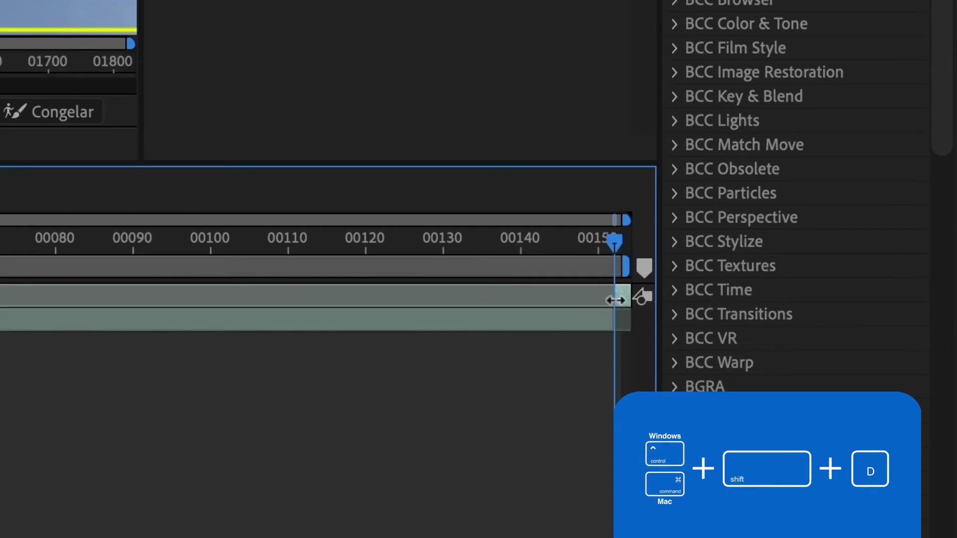
key(Delete)
click(617, 297)
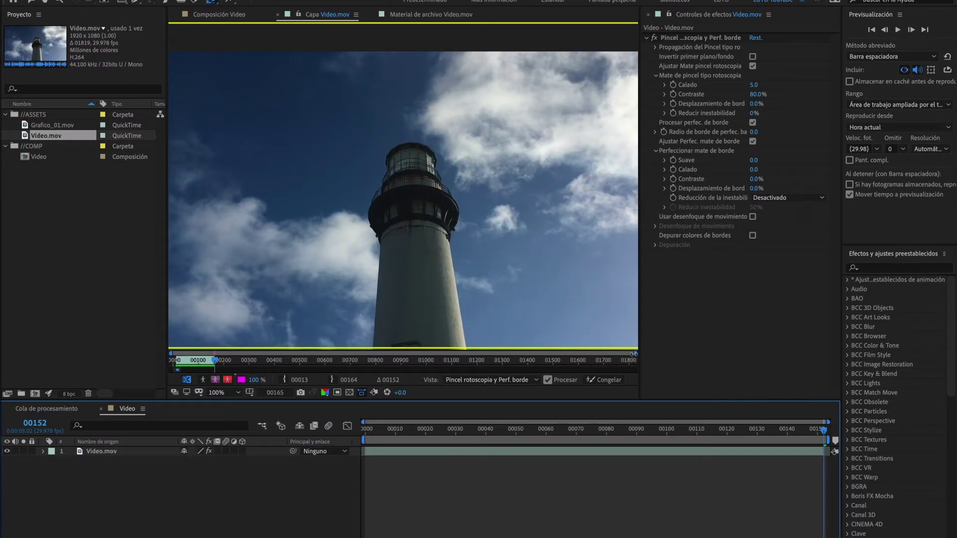
Zoom the Layer panel time ruler and drag the Roto Brush span out to frame 164
drag(632, 353, 219, 353)
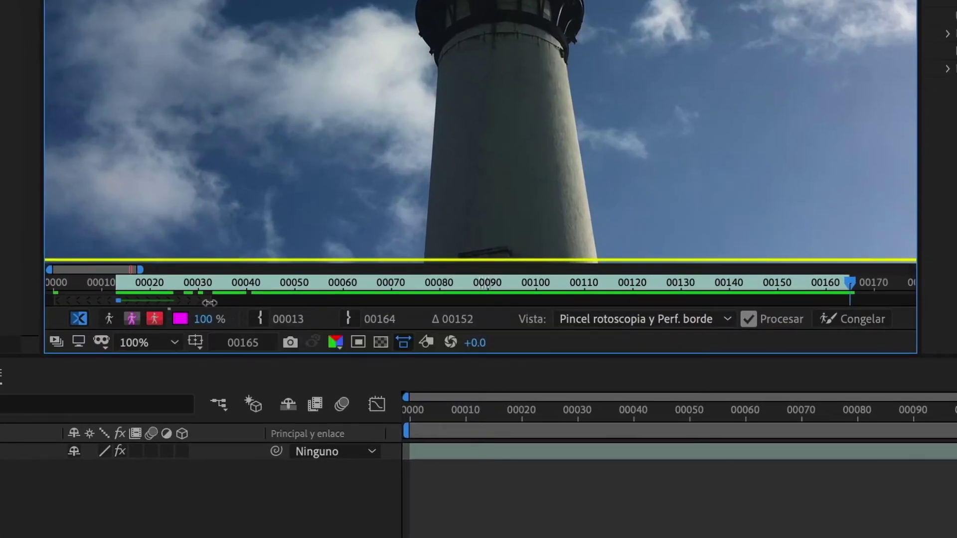
drag(211, 303, 846, 309)
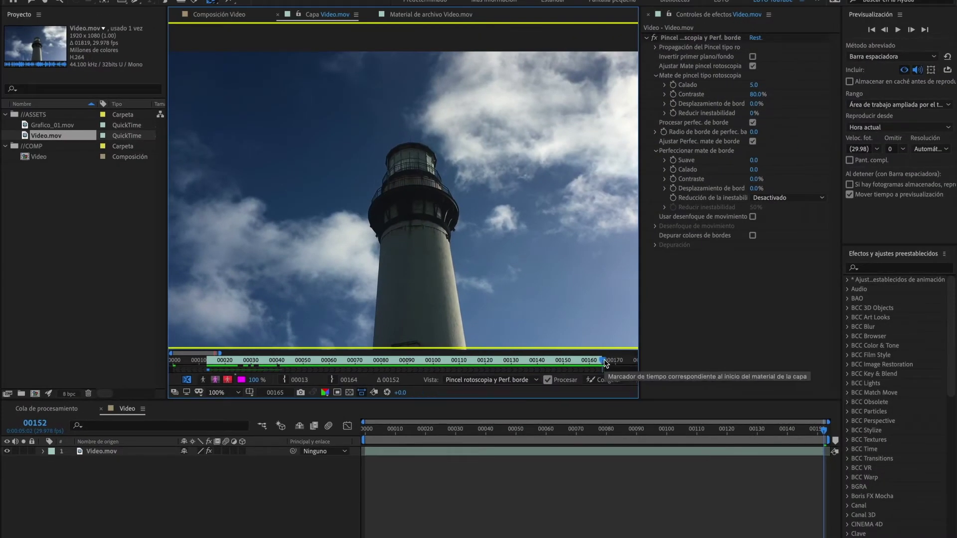
drag(824, 430, 366, 431)
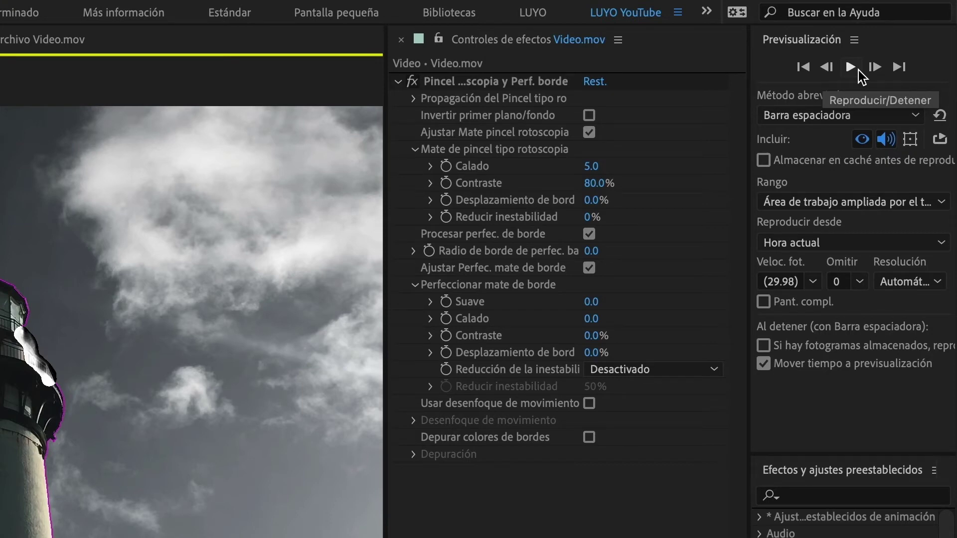
key(space)
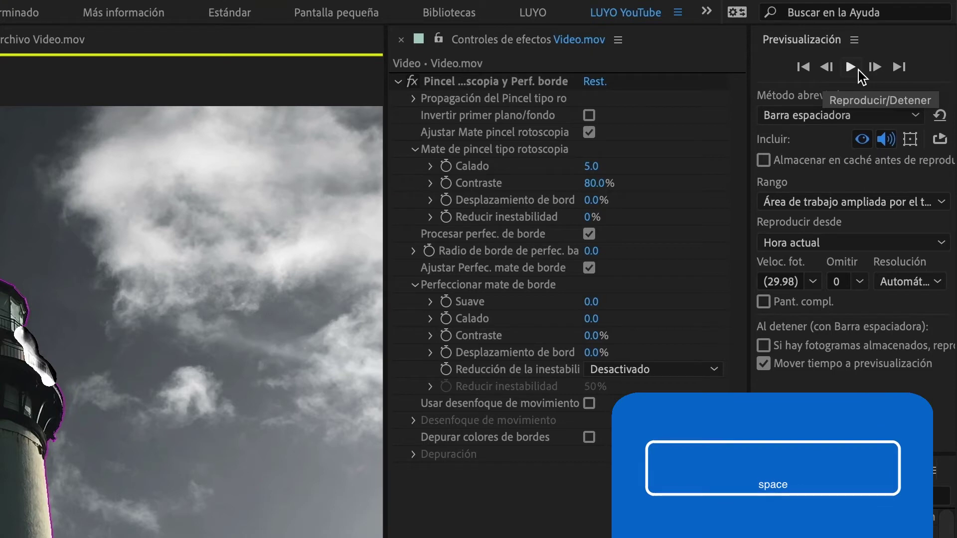
click(859, 75)
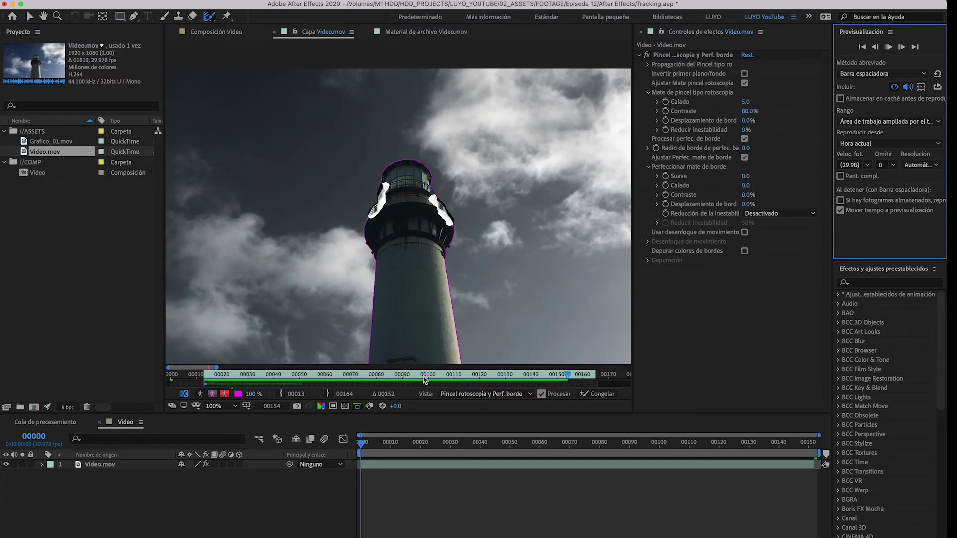
key(space)
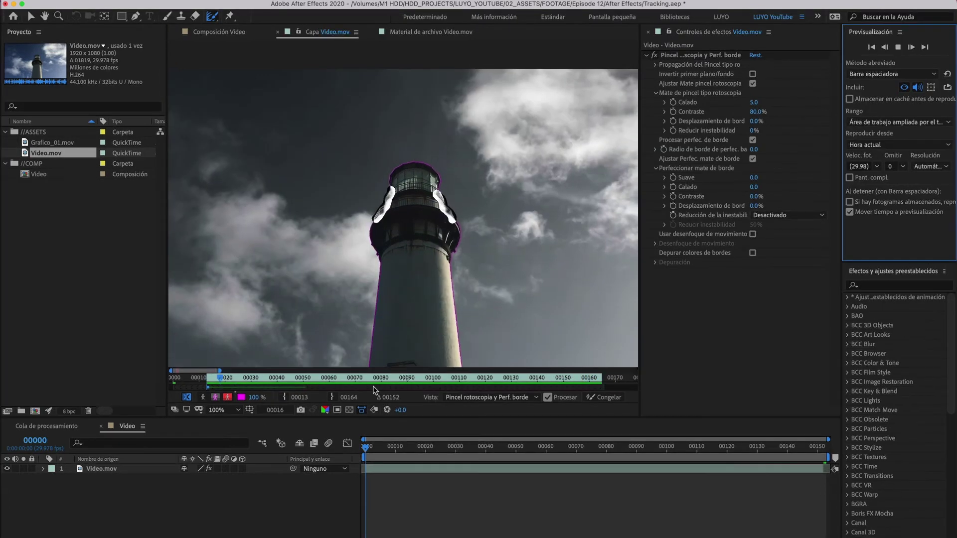
Stop playback, return to frame 0, freeze the Roto Brush with Congelar, and view the Video composition
click(898, 46)
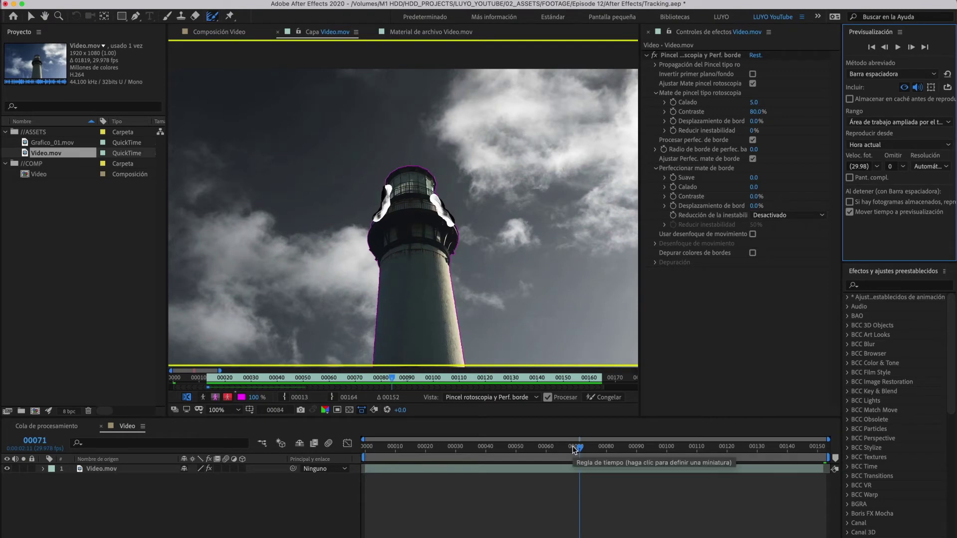
drag(578, 447, 366, 447)
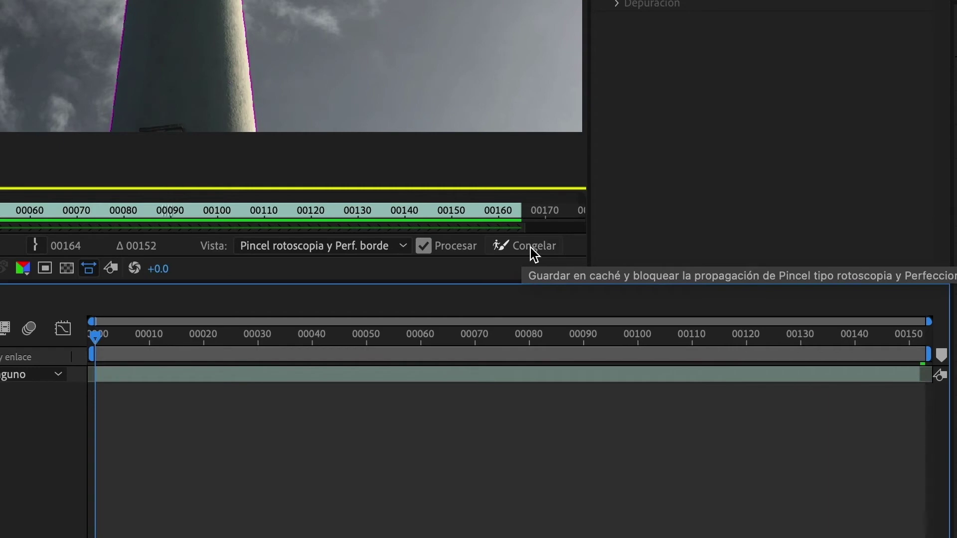
click(530, 247)
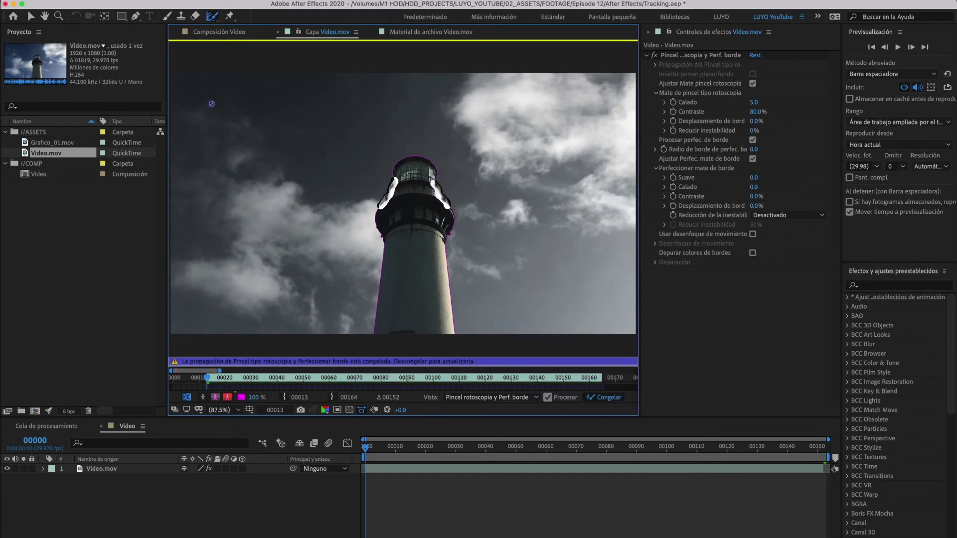
click(227, 33)
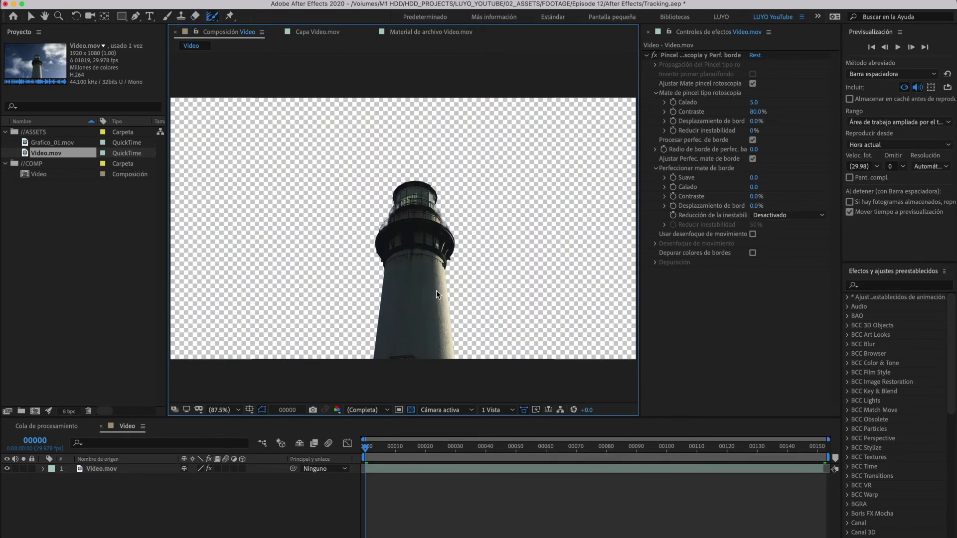
Duplicate Video.mov and rename the top layer Video F.mov and the second Video A.mov
click(399, 469)
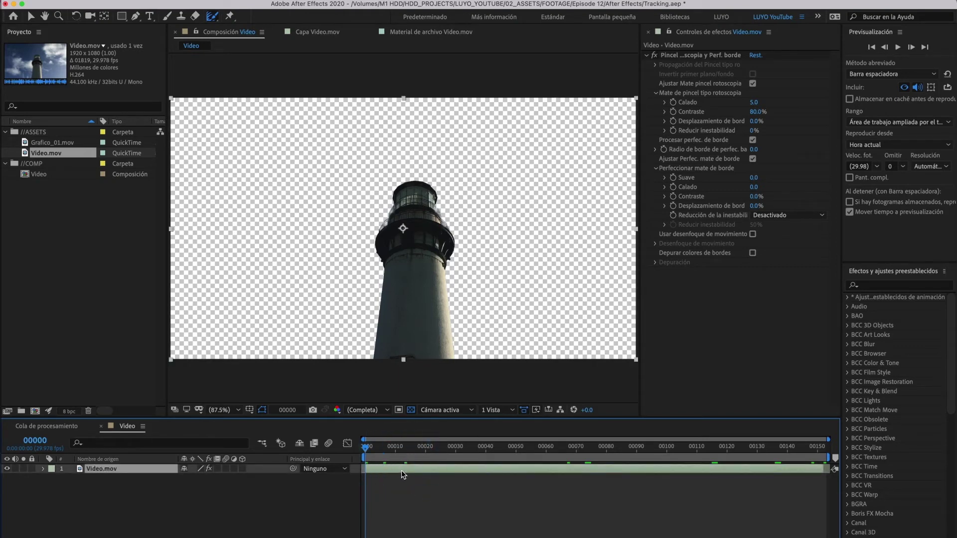
key(super+d)
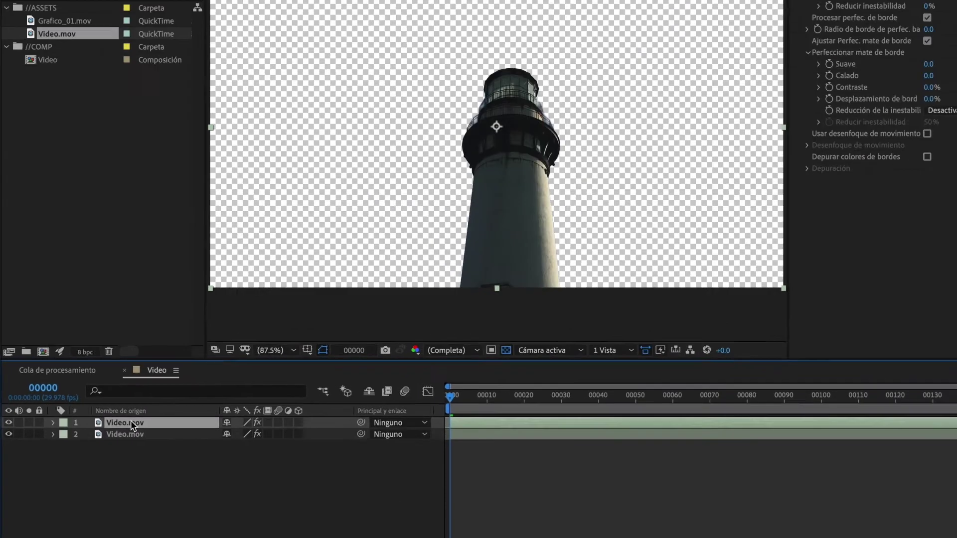
click(112, 469)
key(Return)
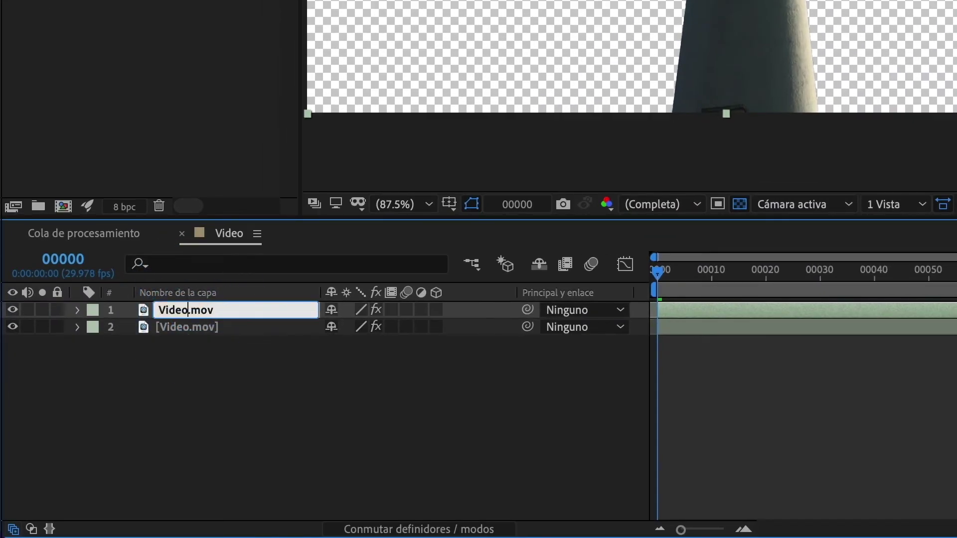
text(F)
click(181, 327)
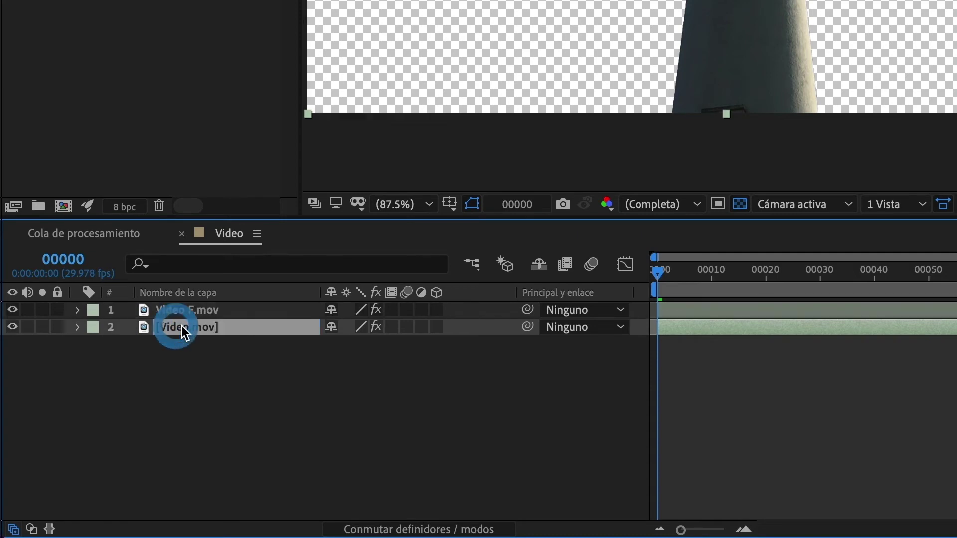
key(Return)
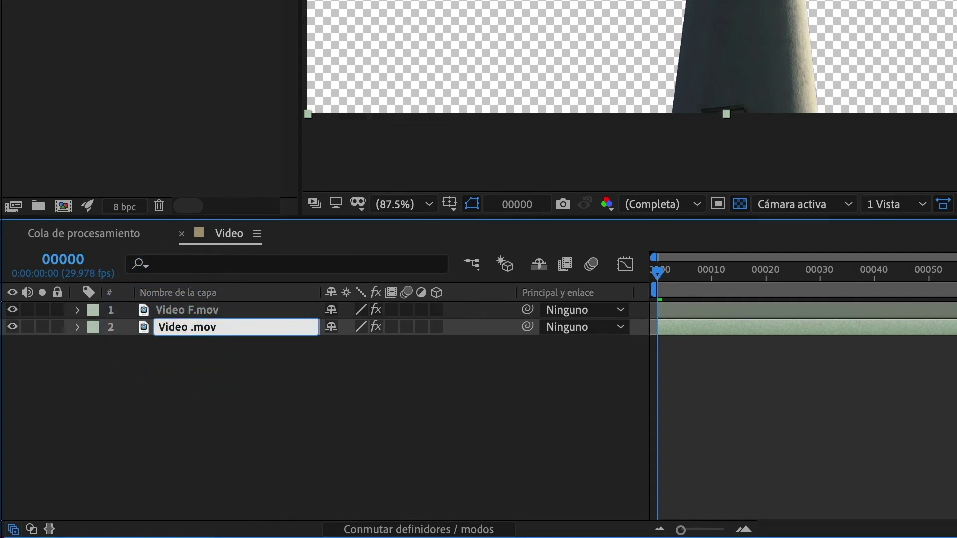
text(A)
click(245, 376)
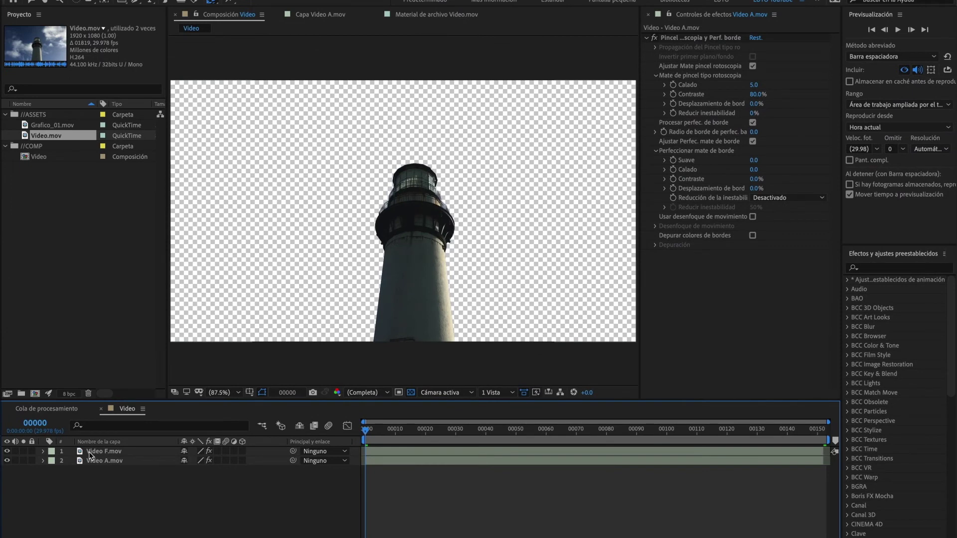
Hide Video F.mov and delete the Roto Brush effect from Video A.mov, then return to frame 0
click(90, 452)
click(7, 451)
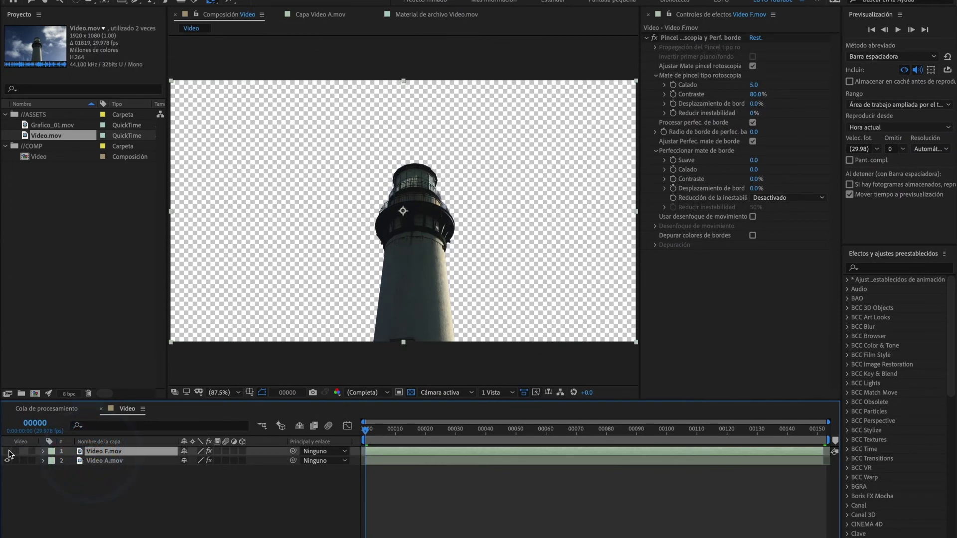
click(93, 460)
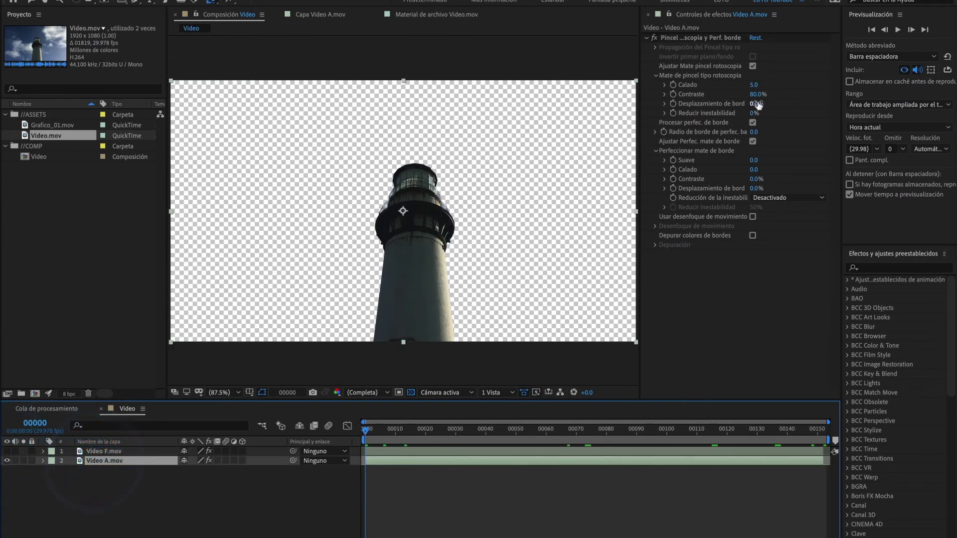
click(683, 39)
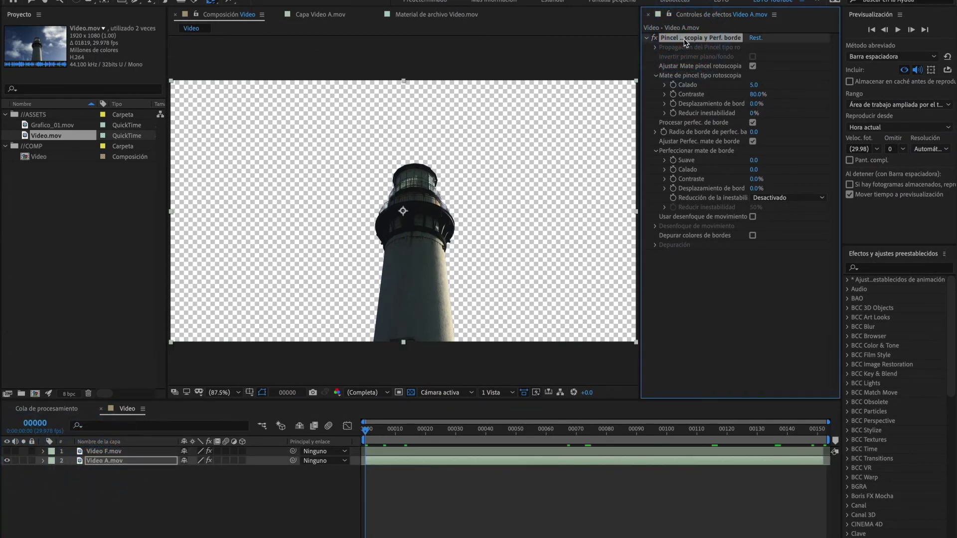
key(Delete)
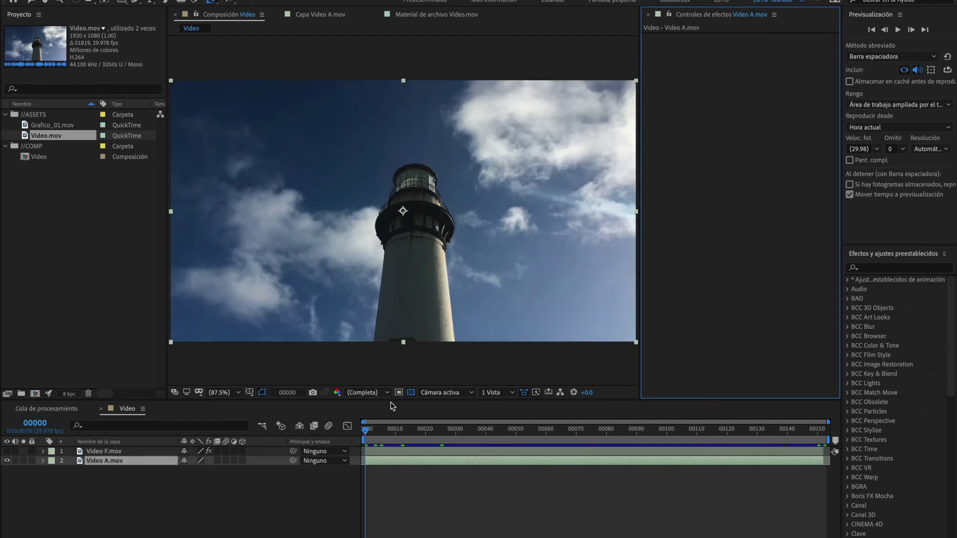
drag(366, 429, 659, 476)
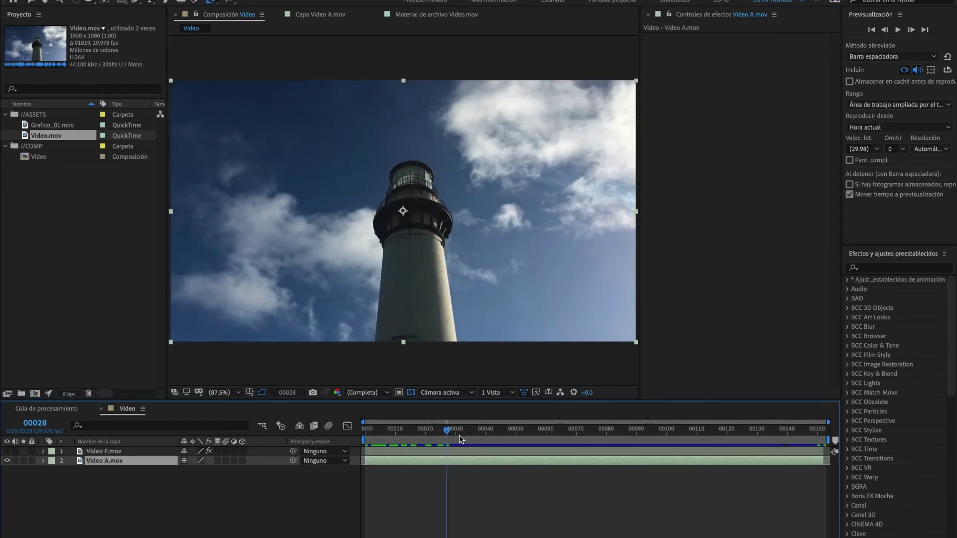
key(Home)
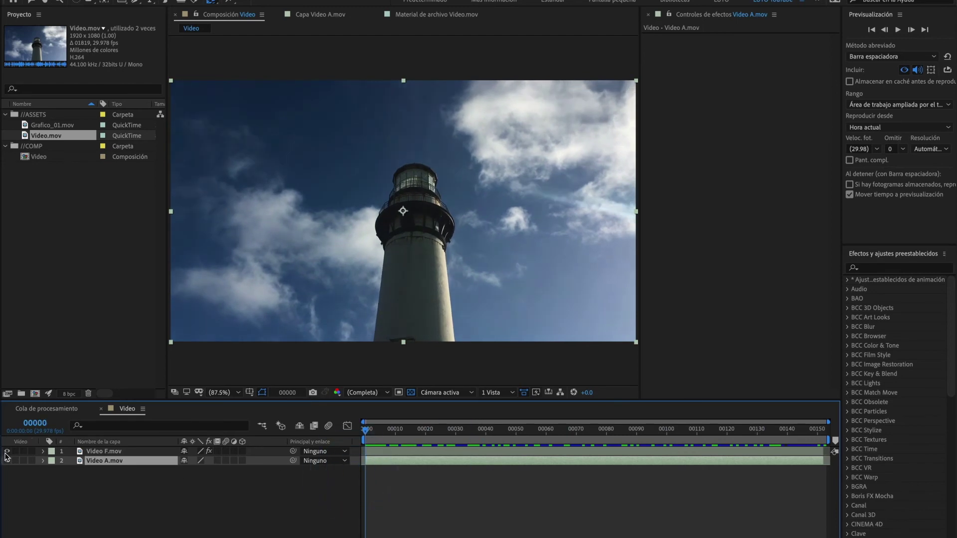
Preview the composition, toggling Video A.mov's visibility to check the lighthouse cutout
click(246, 451)
key(space)
click(7, 462)
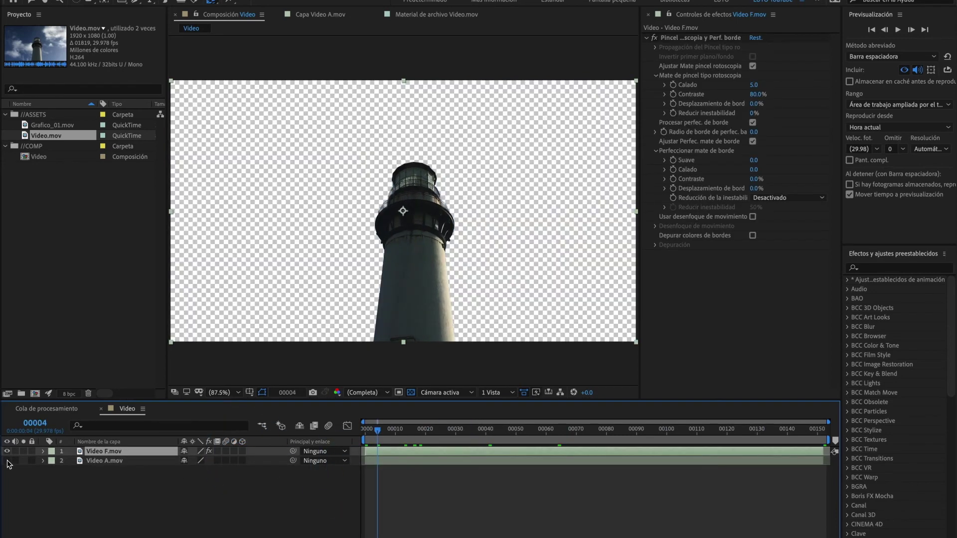
click(7, 461)
Give Video A.mov the Violeta (purple) label colour
click(52, 461)
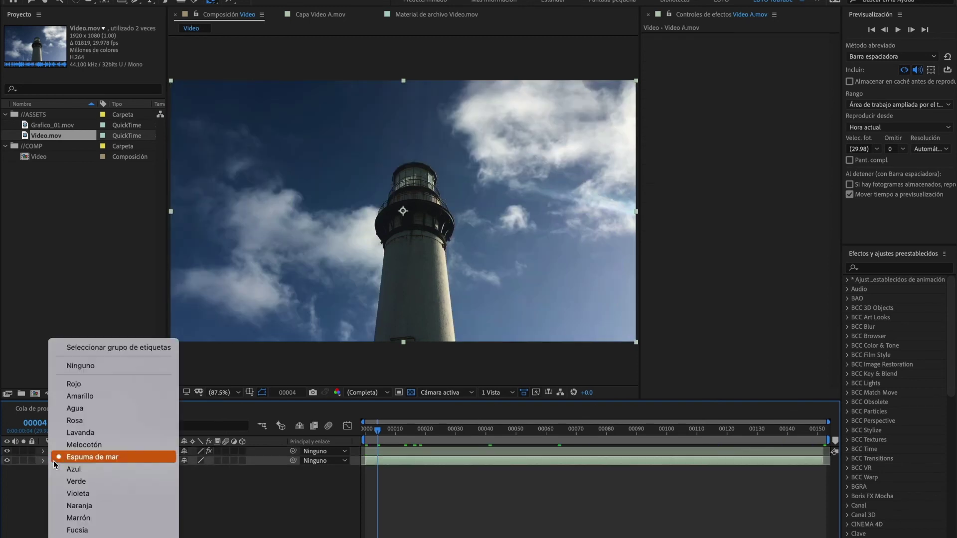
click(78, 494)
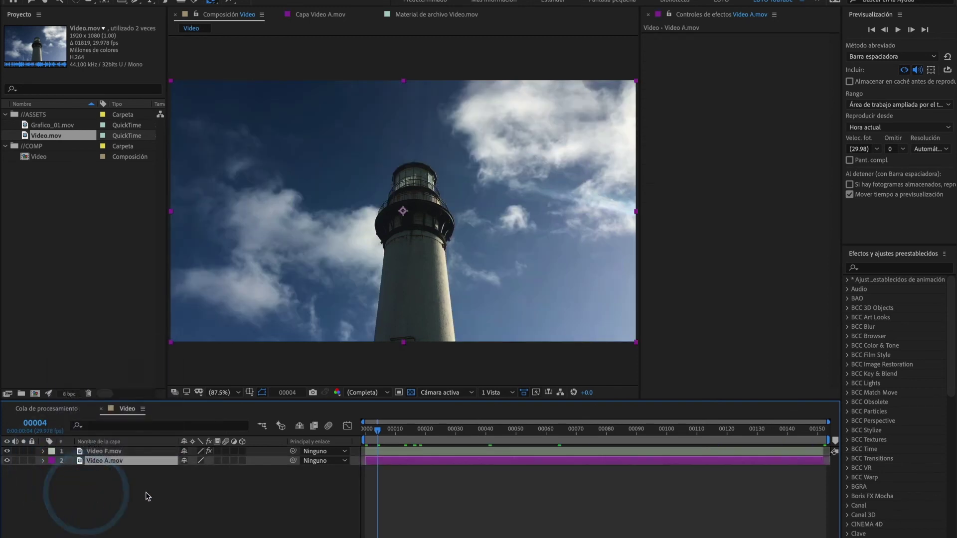
click(411, 454)
click(404, 460)
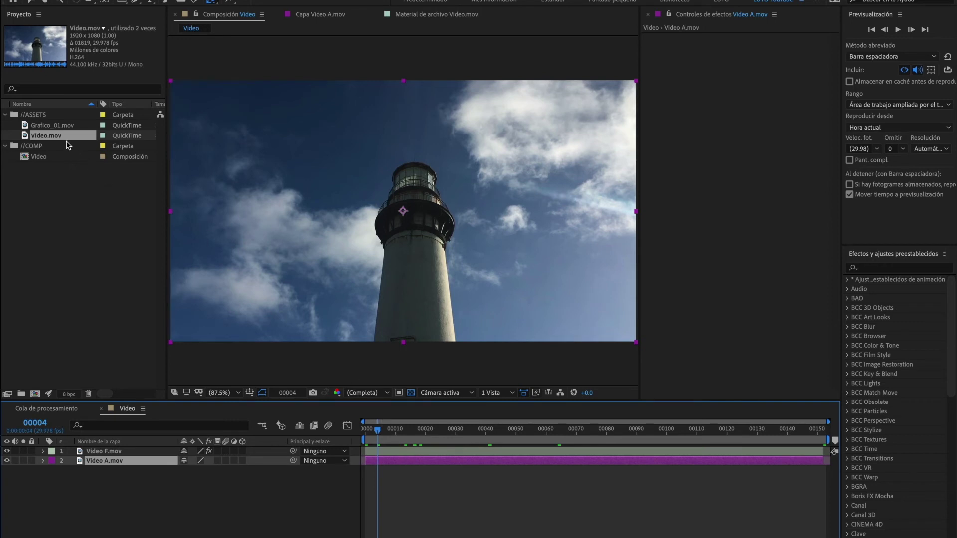
Add Grafico_01.mov to the Video composition, placed beneath the Video F.mov layer
click(52, 126)
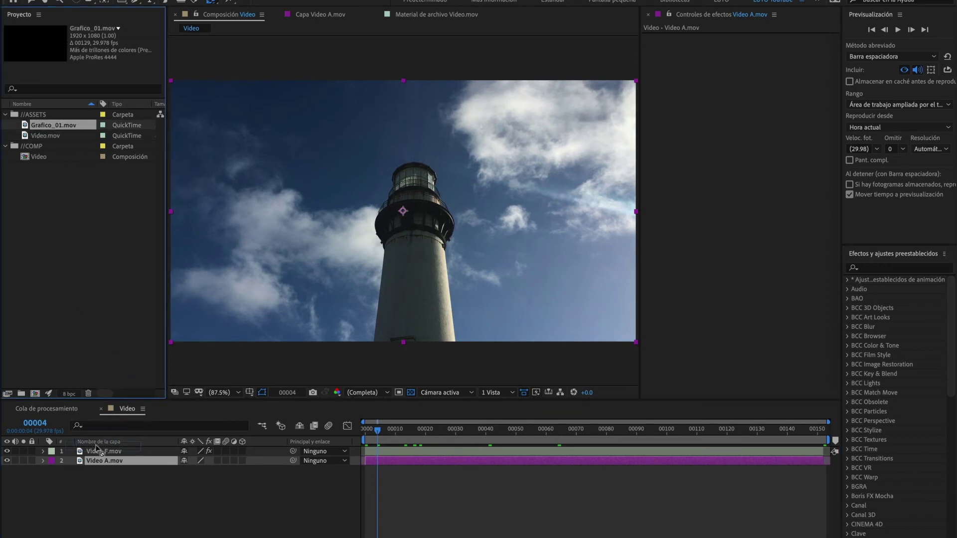
drag(97, 450, 98, 447)
click(420, 429)
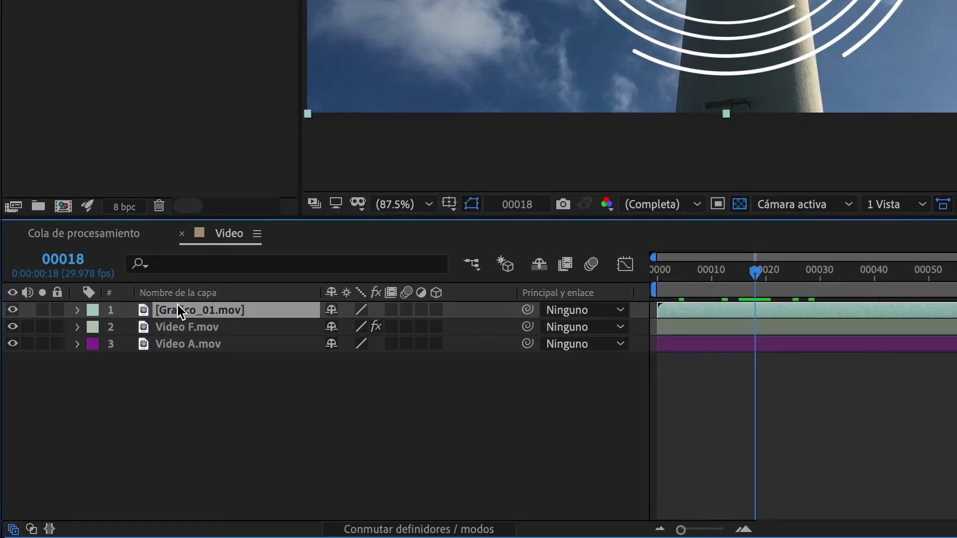
drag(178, 304, 177, 328)
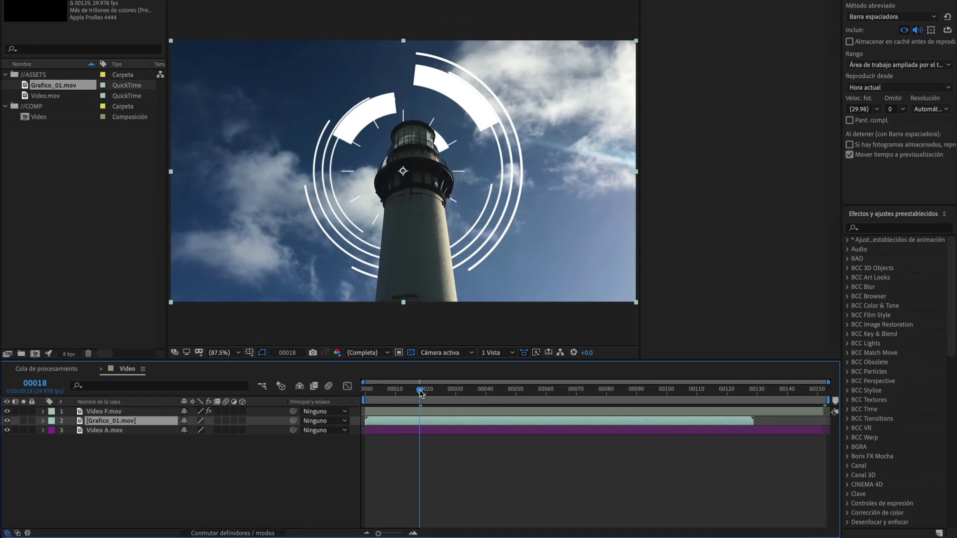
Preview the composite from frame 0, stopping at frame 00025 with Grafico_01.mov selected
drag(418, 390, 362, 393)
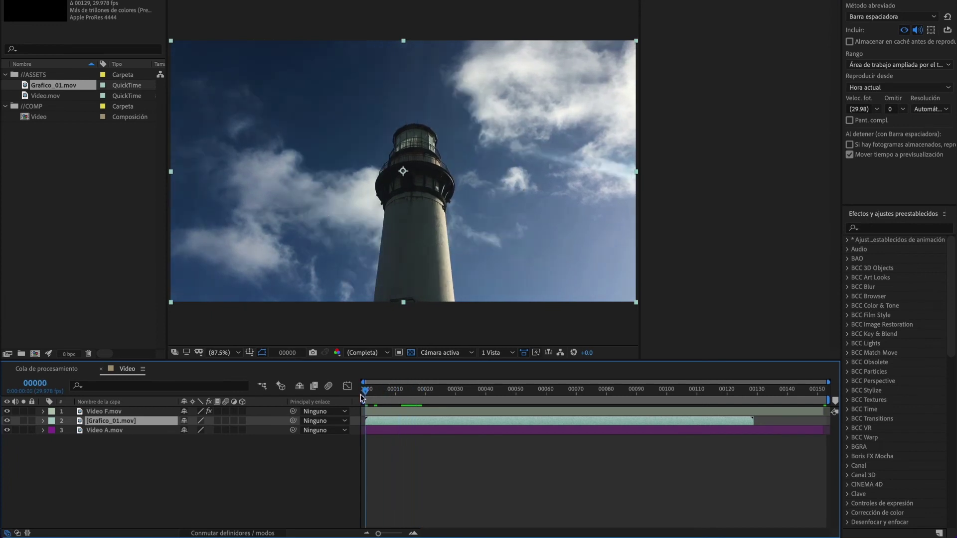
key(space)
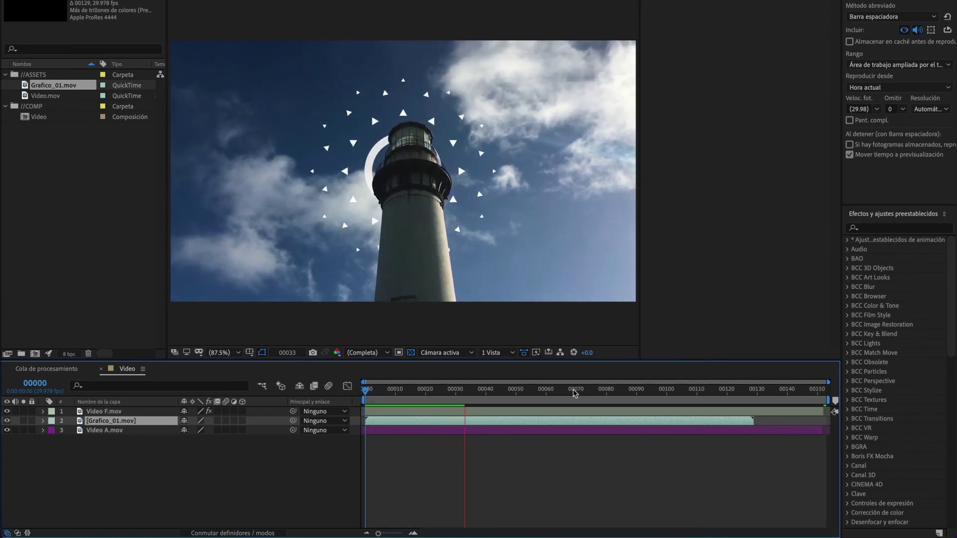
key(space)
click(440, 391)
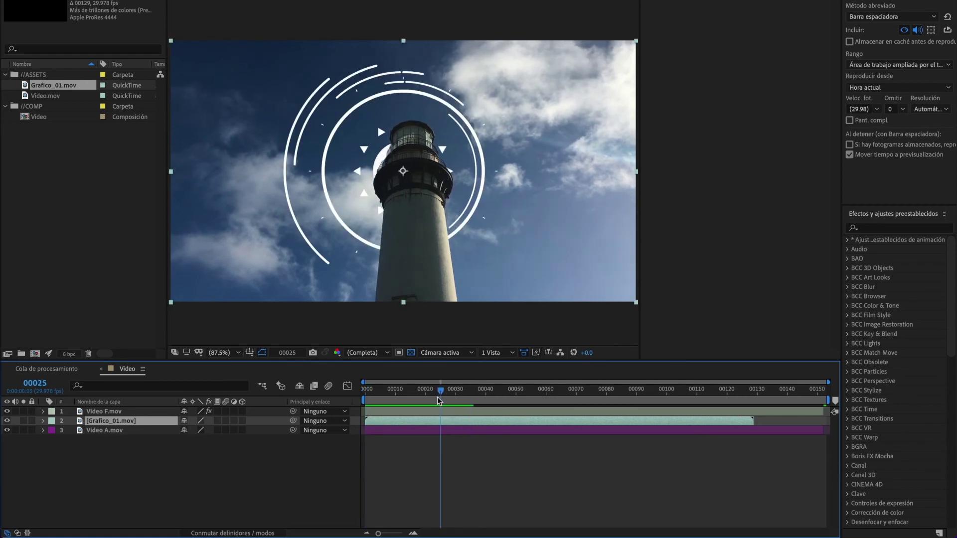
click(389, 422)
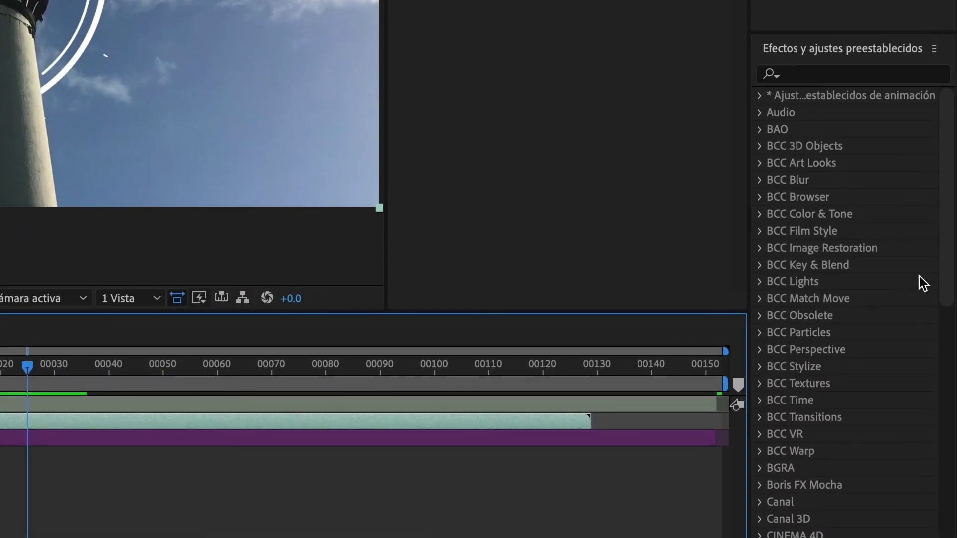
drag(946, 258, 949, 388)
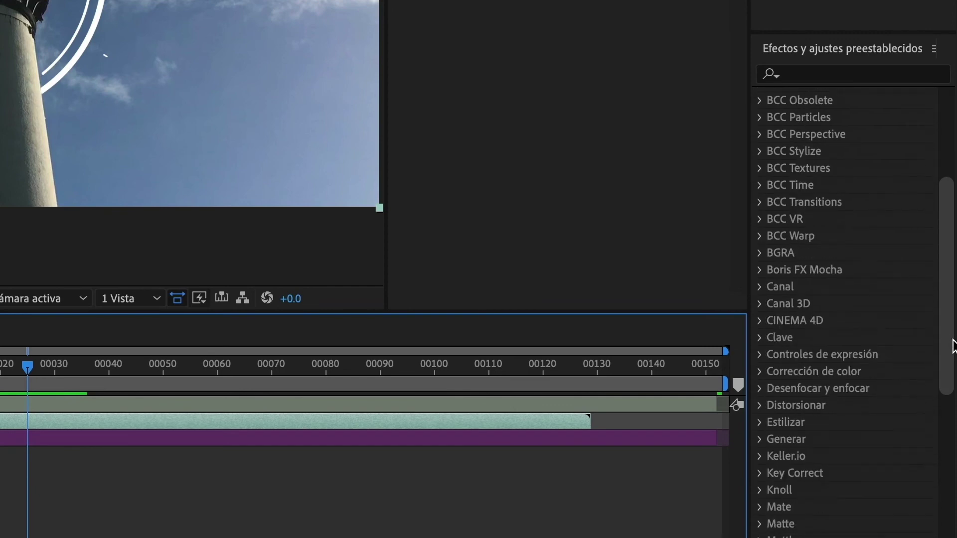
Apply the Relleno fill effect from the Generar category to Grafico_01.mov
click(759, 340)
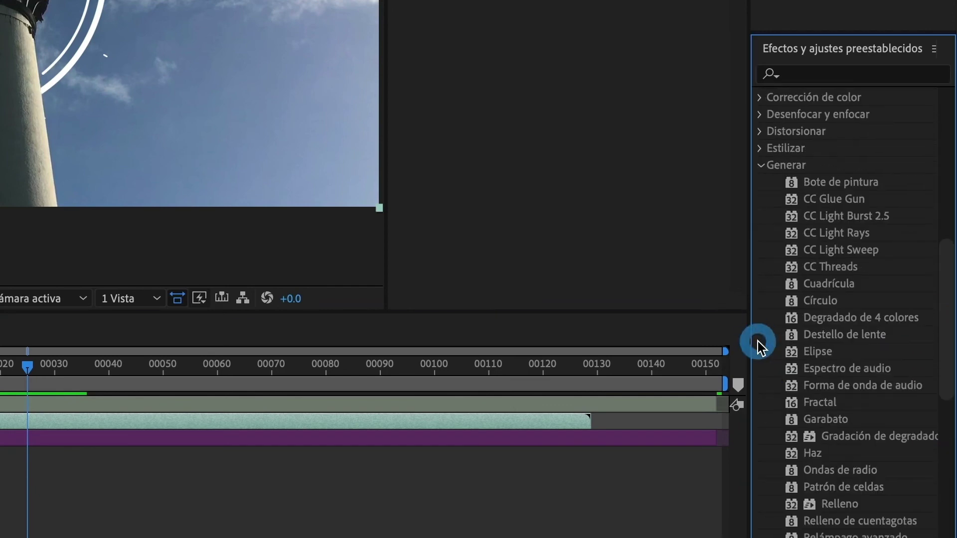
drag(947, 342, 949, 387)
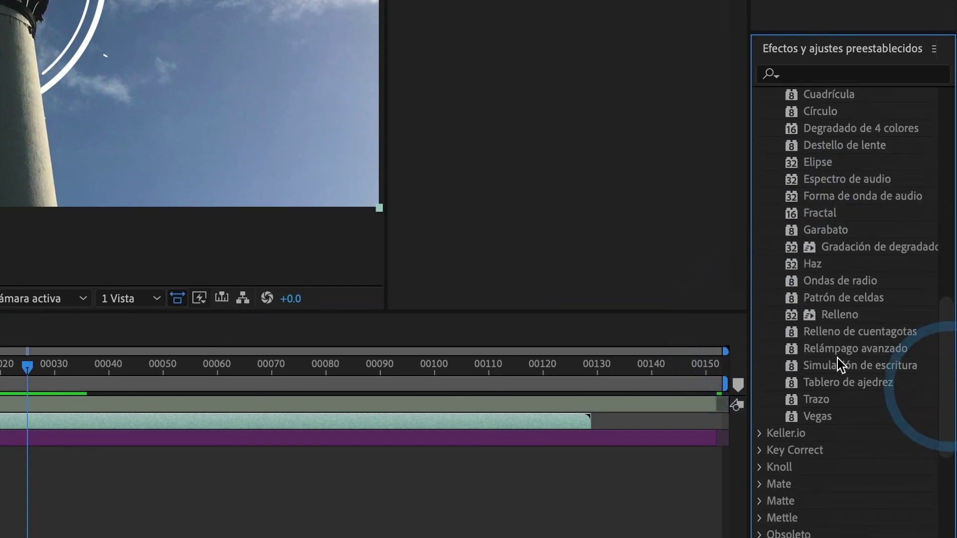
click(833, 319)
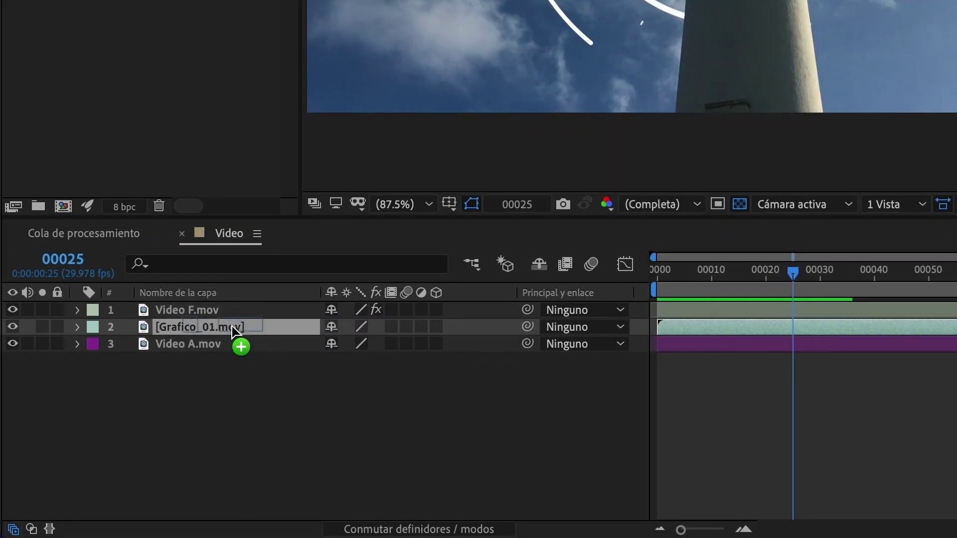
click(234, 328)
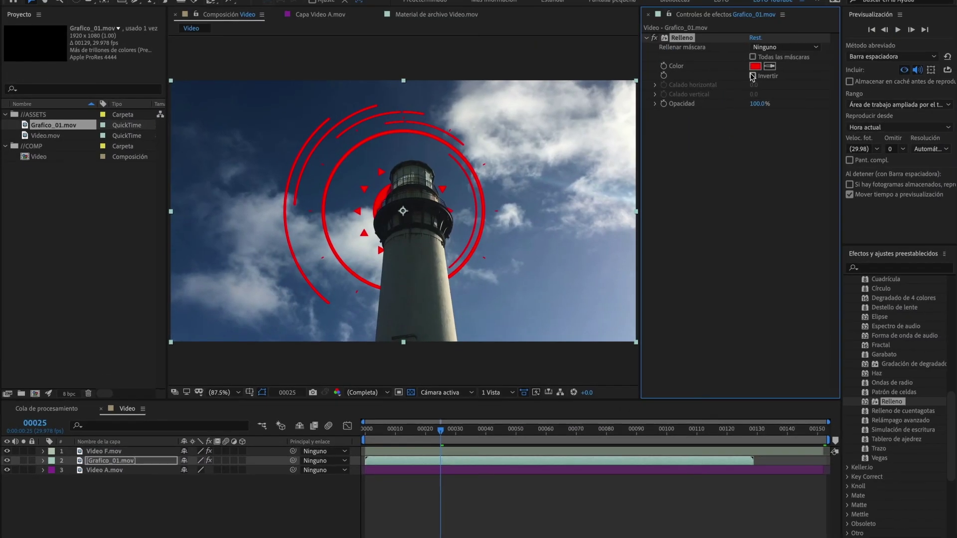
Change the Relleno fill colour from red to yellow FFE400
click(755, 65)
click(560, 377)
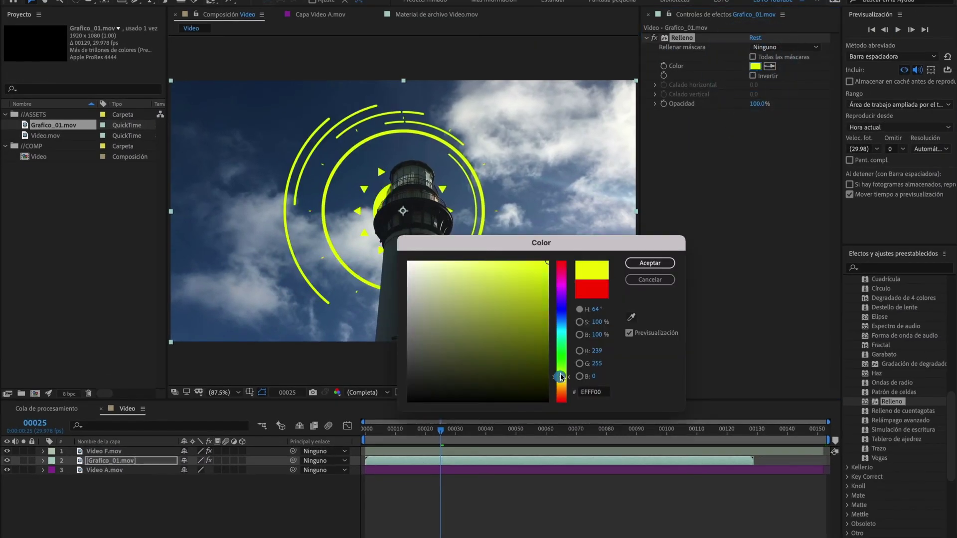
drag(561, 377, 558, 381)
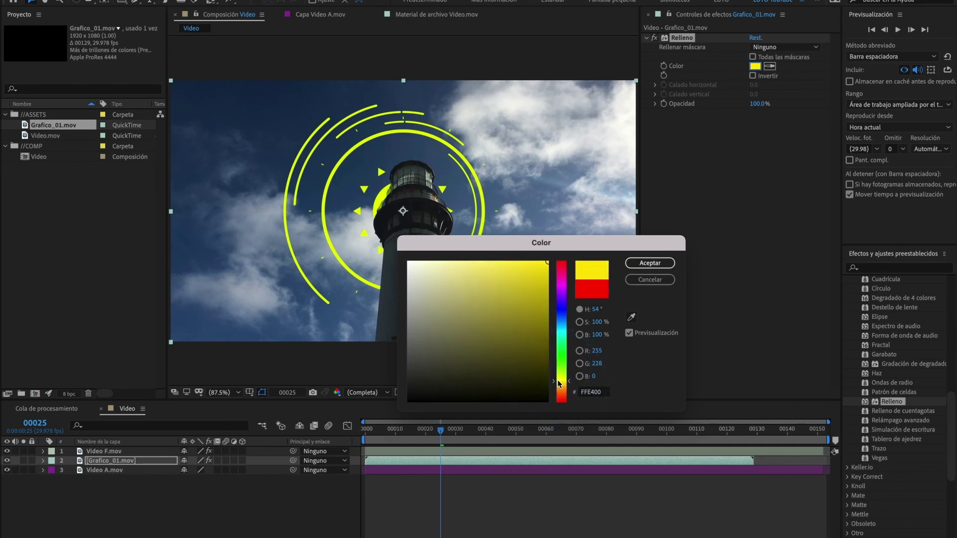
Confirm the yellow fill and give Grafico_01.mov an orange (Naranja) label
click(651, 266)
click(51, 460)
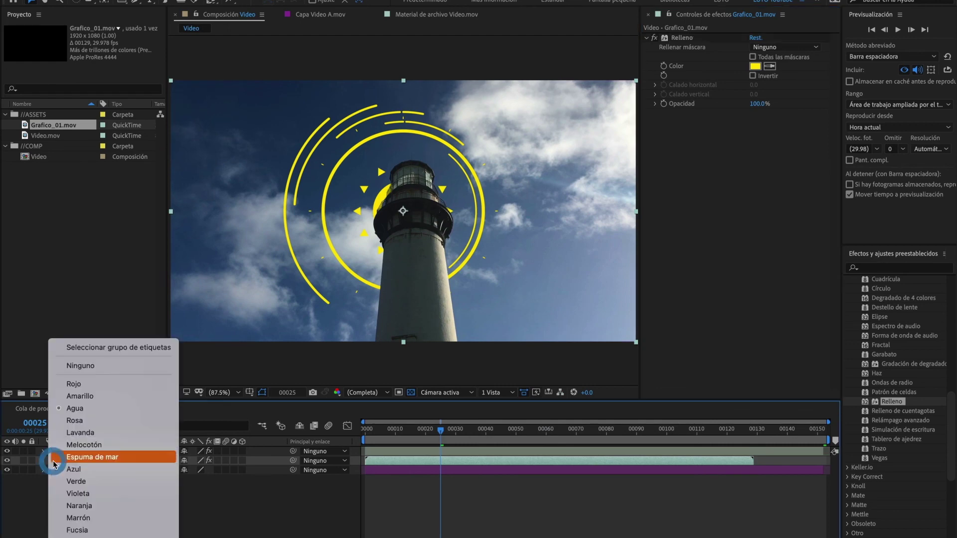
click(84, 512)
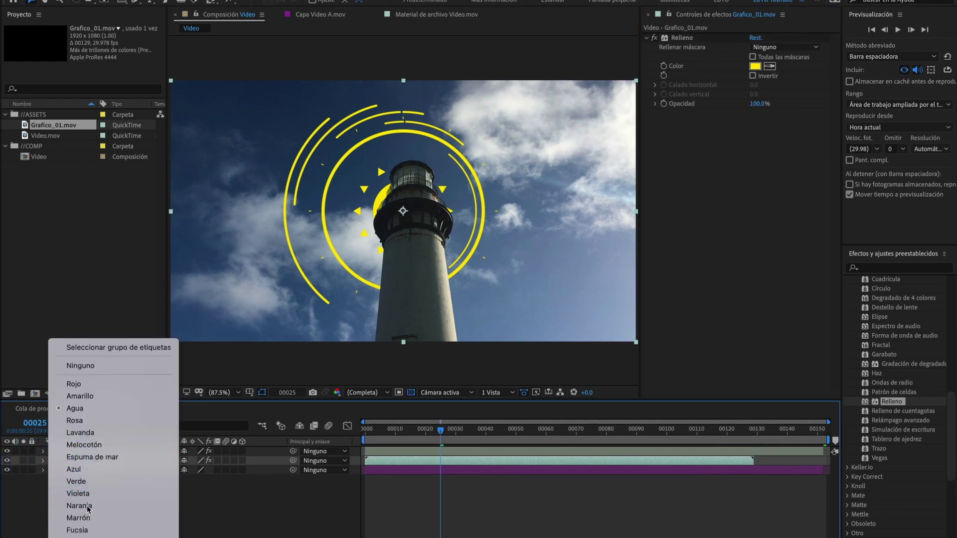
Preview the composite from the first frame with Video F.mov selected
click(445, 450)
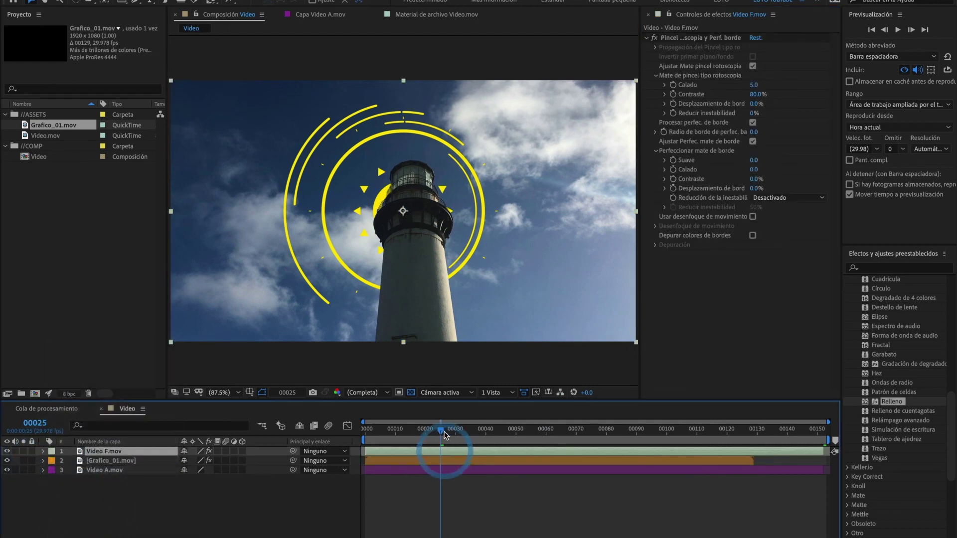
key(Home)
key(space)
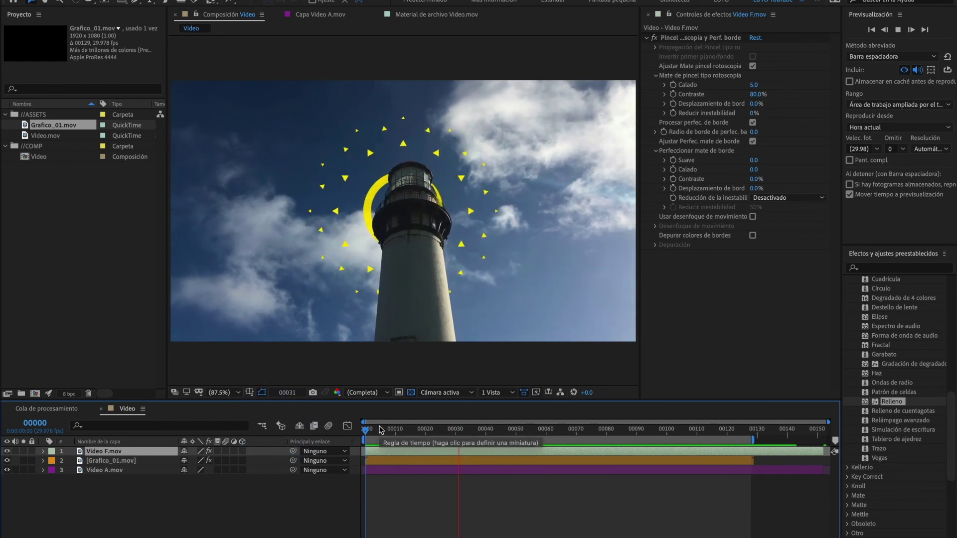